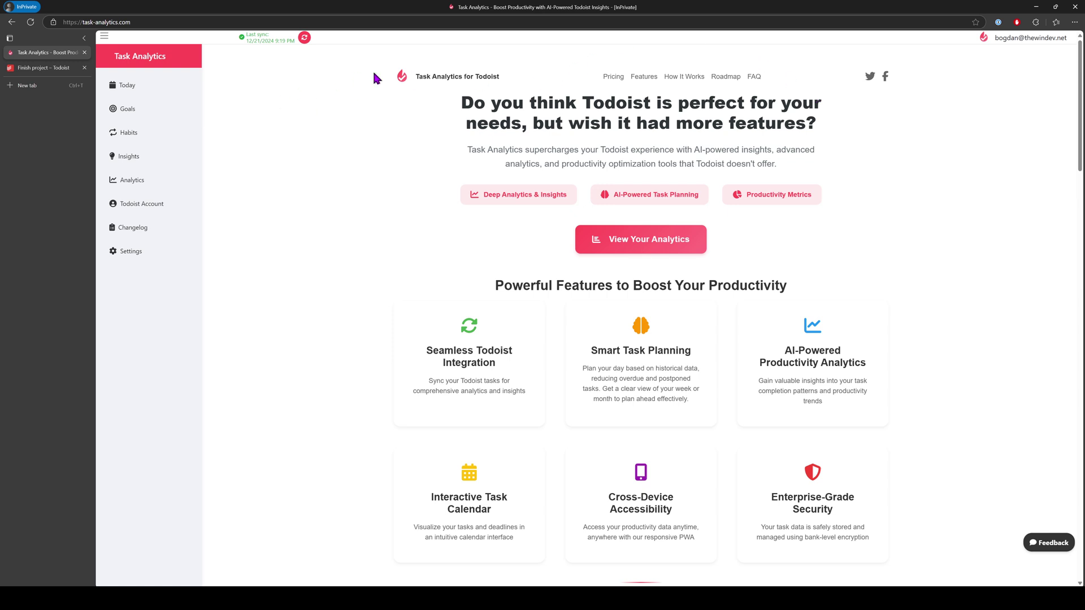
Step: Open the Goals page, start a new goal, and review the Finish project task in Todoist
left_click(134, 109)
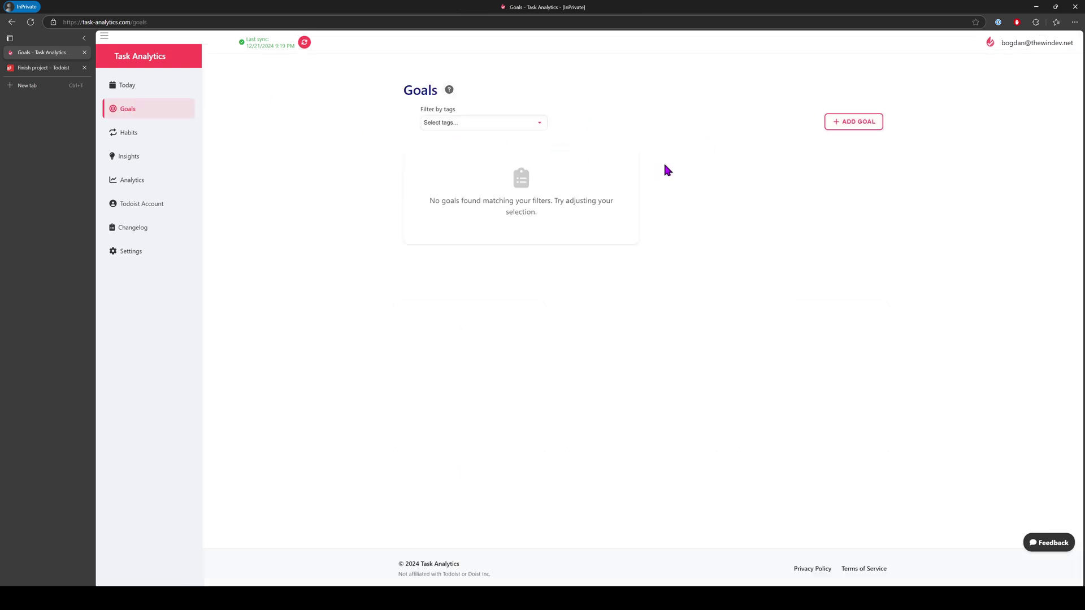
left_click(858, 121)
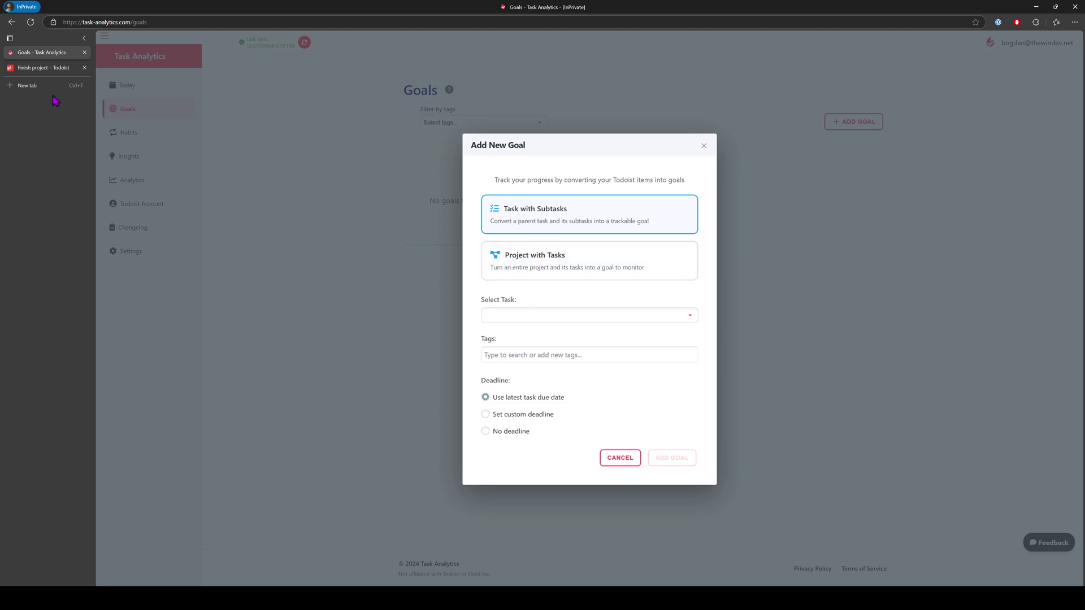
left_click(28, 68)
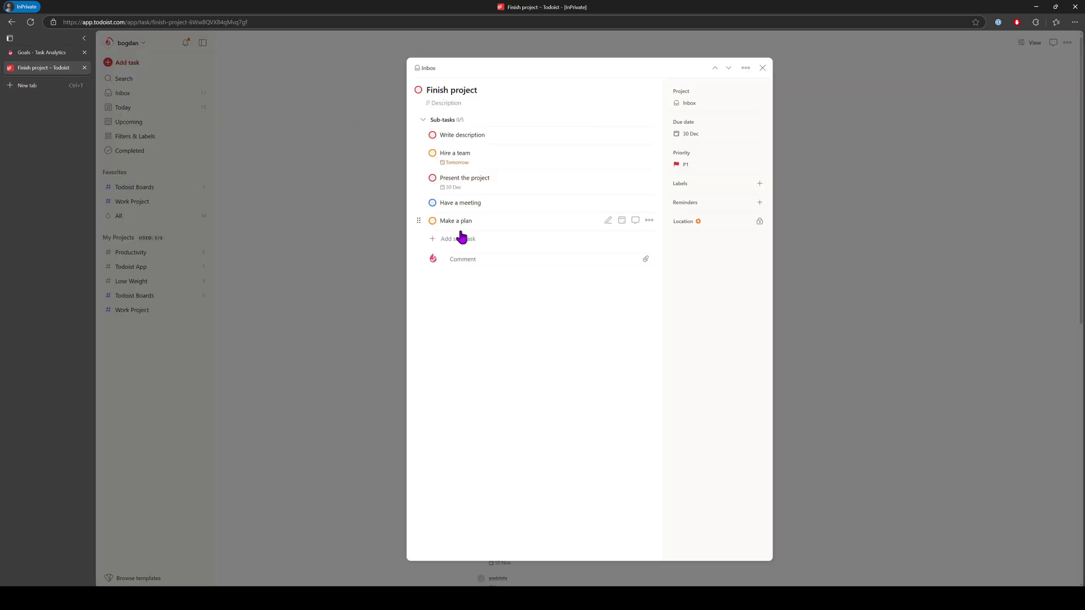
left_click(49, 54)
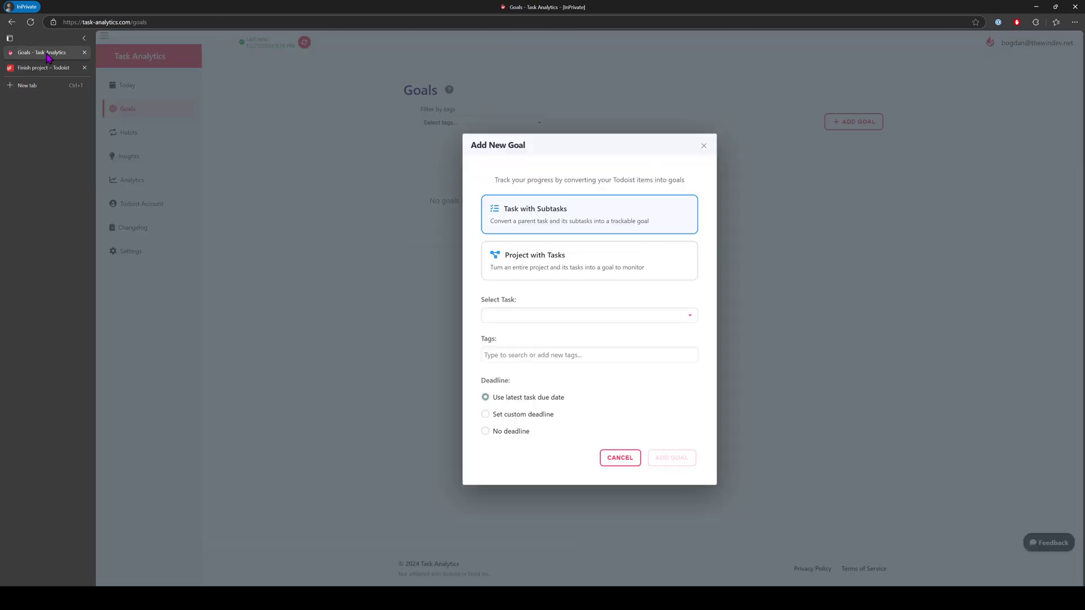
Step: Choose Finish project as the goal's task, tag it Work, and pick a custom deadline
left_click(531, 317)
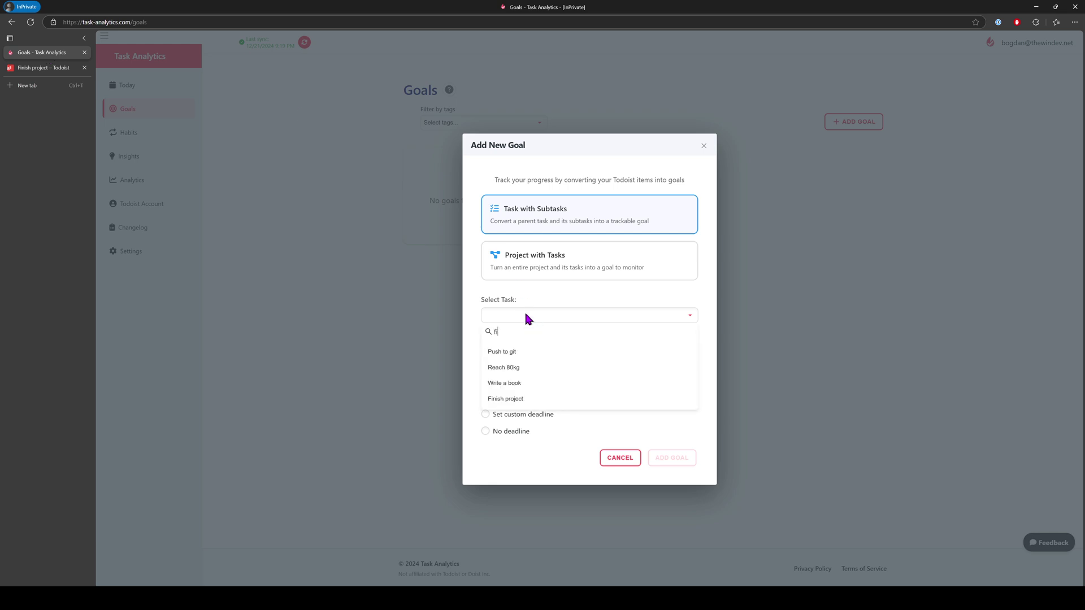
left_click(520, 351)
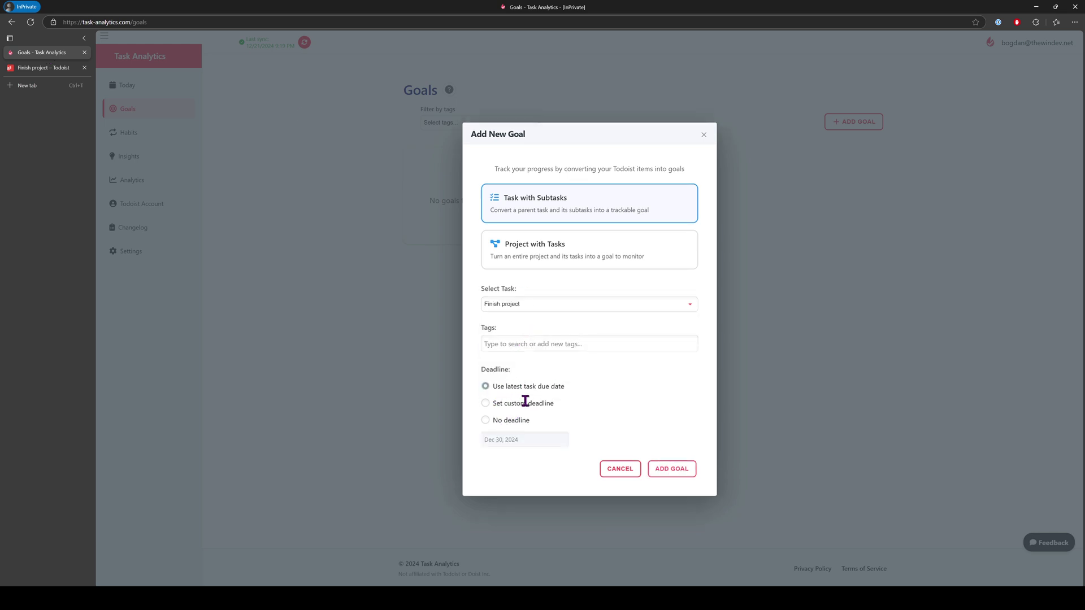
left_click(522, 346)
type("Work")
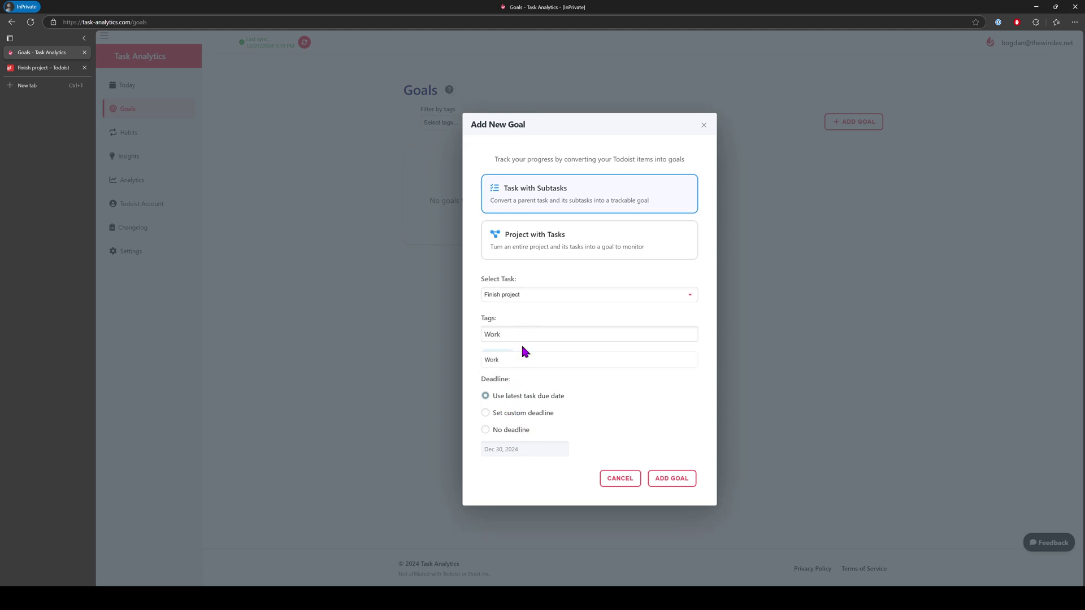
left_click(521, 344)
left_click(586, 408)
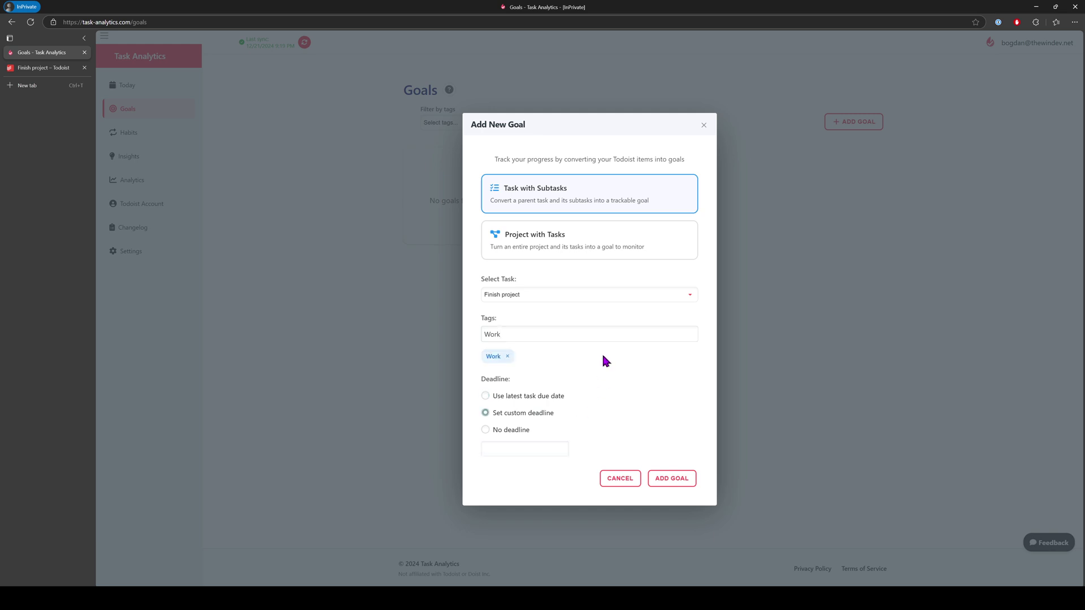
Step: Create the Finish project goal and complete its Write description sub-task in Todoist
left_click(672, 478)
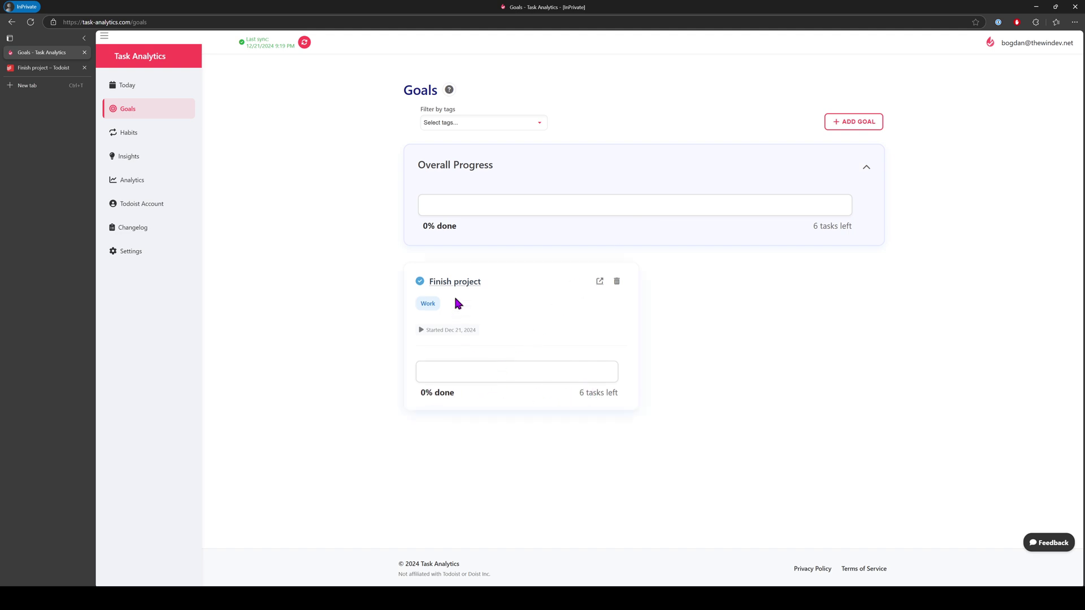
left_click(418, 279)
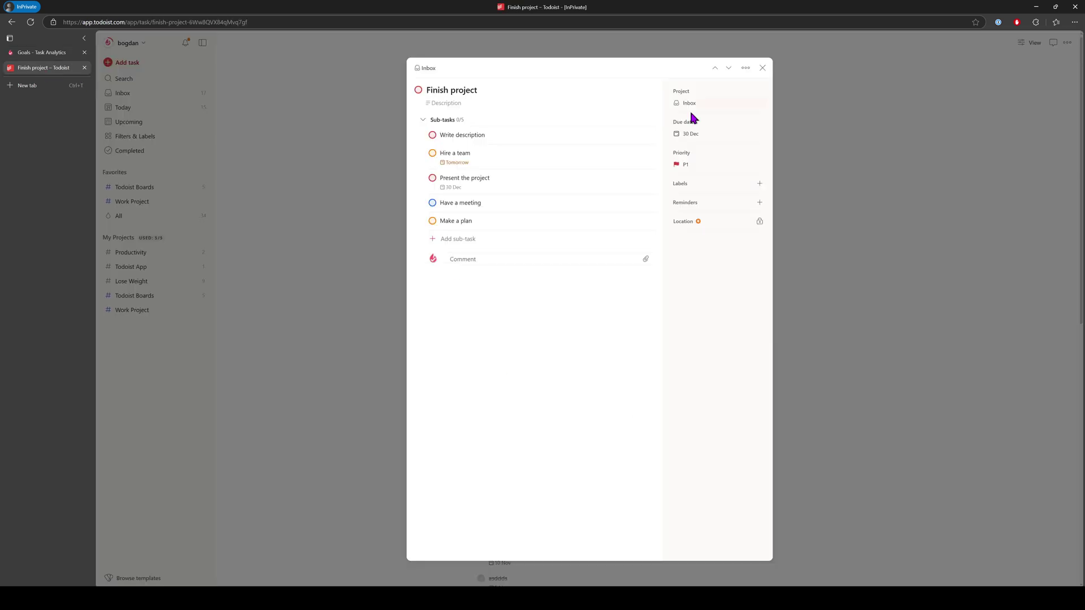
left_click(432, 135)
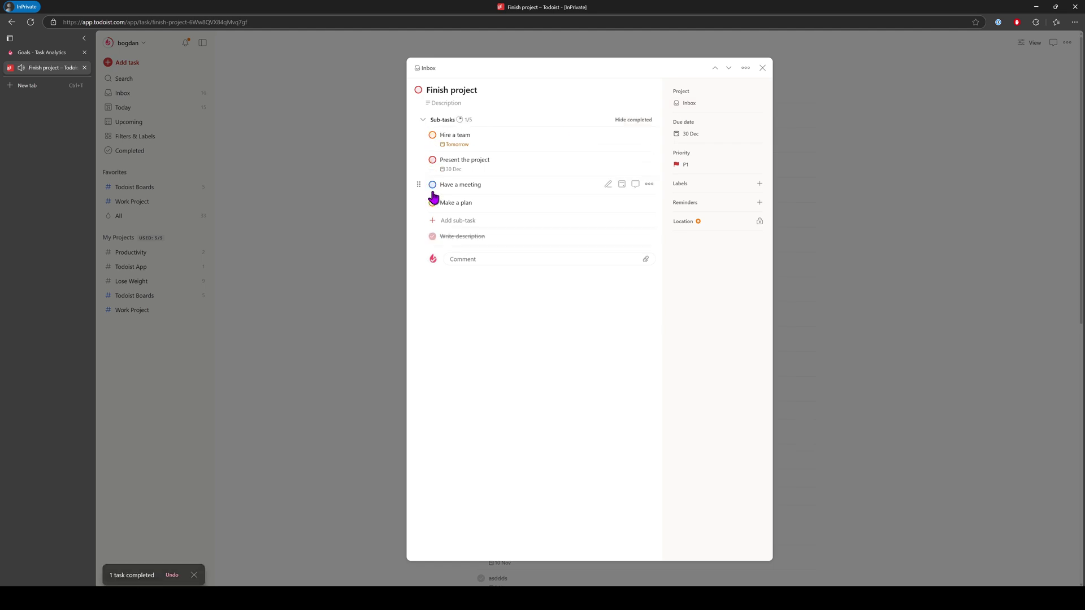
Step: Open the Finish project goal's details in Task Analytics and reload the page
left_click(66, 55)
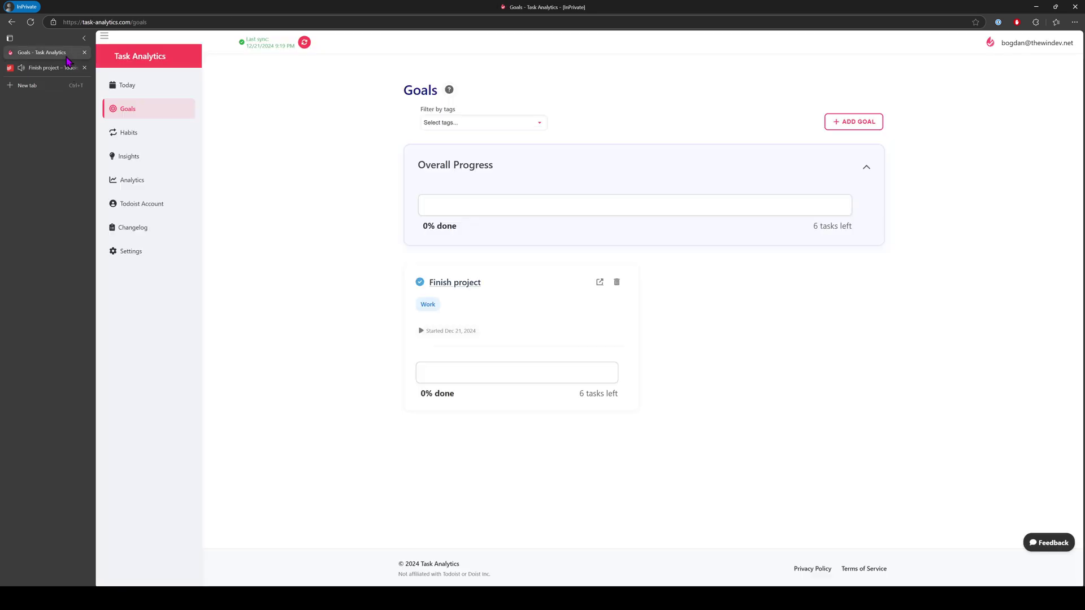
left_click(471, 283)
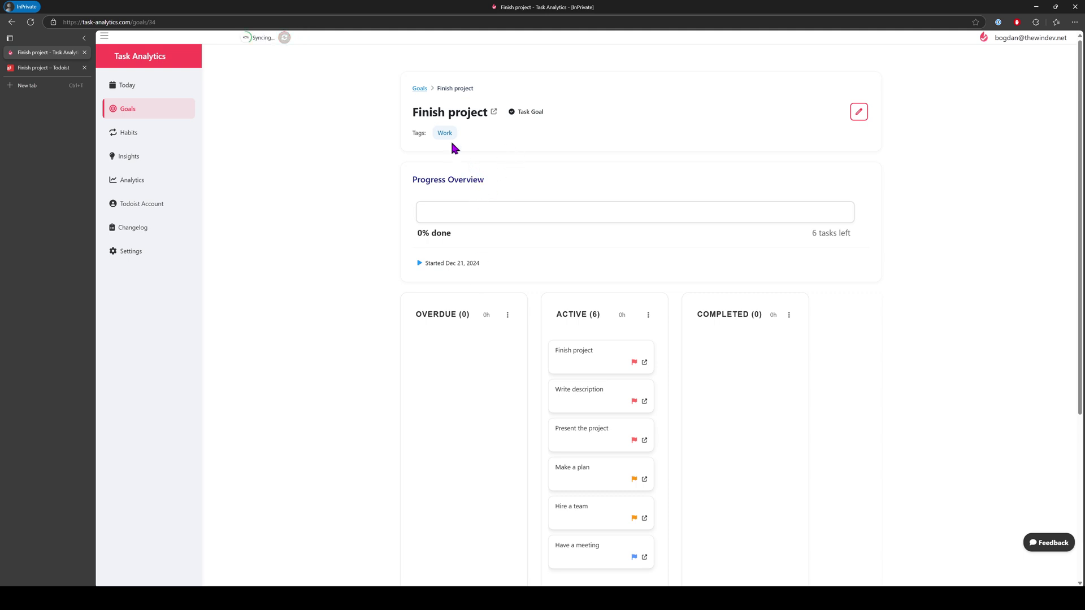
right_click(301, 103)
left_click(315, 123)
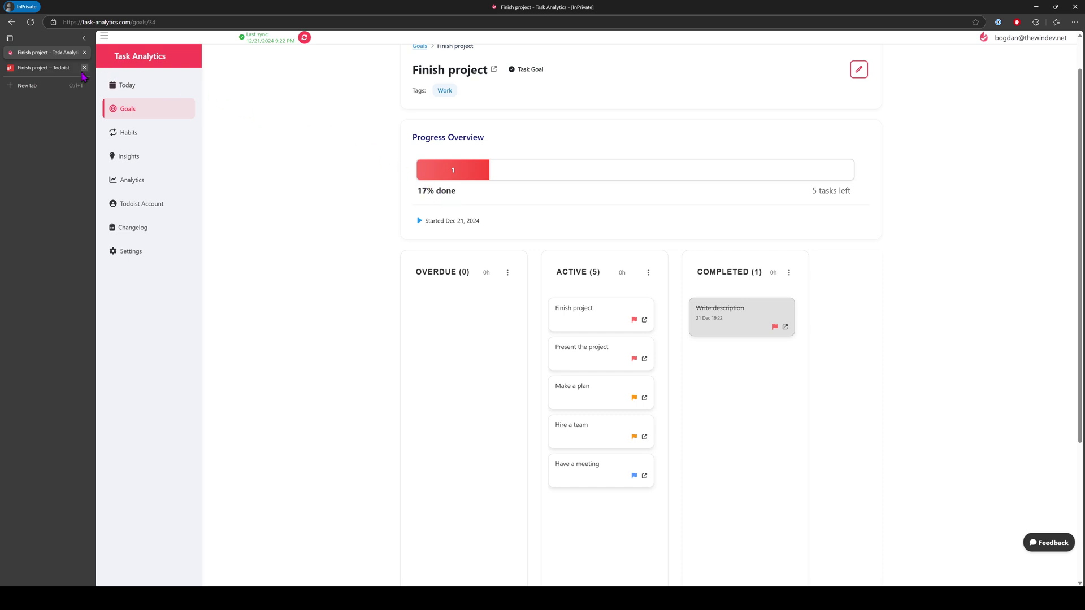
Step: Complete the Hire a team and Present the project sub-tasks, then sync from Todoist
left_click(62, 68)
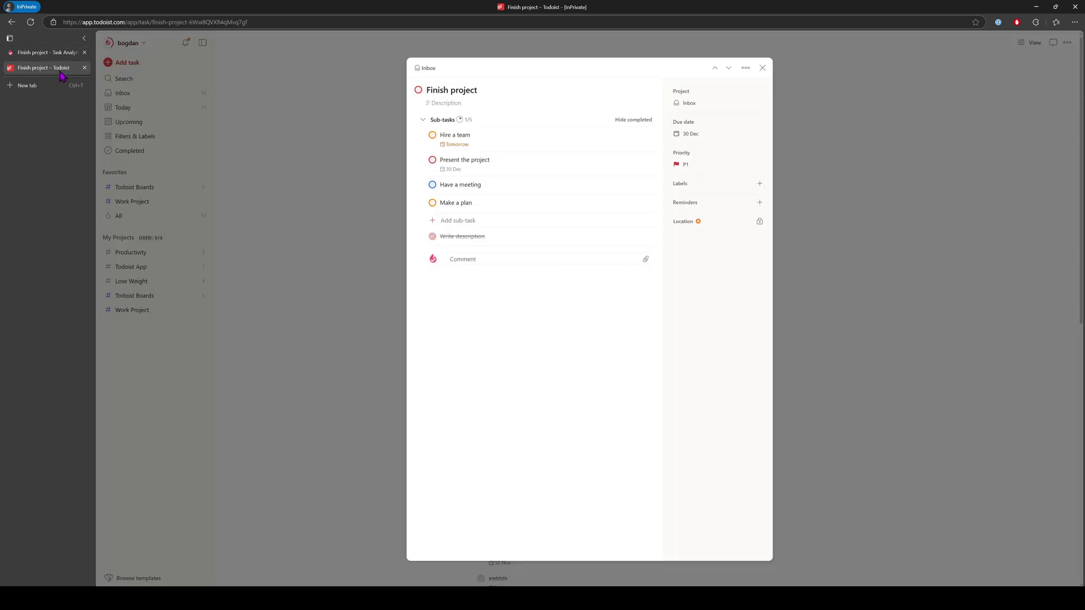
left_click(433, 136)
left_click(433, 136)
left_click(47, 55)
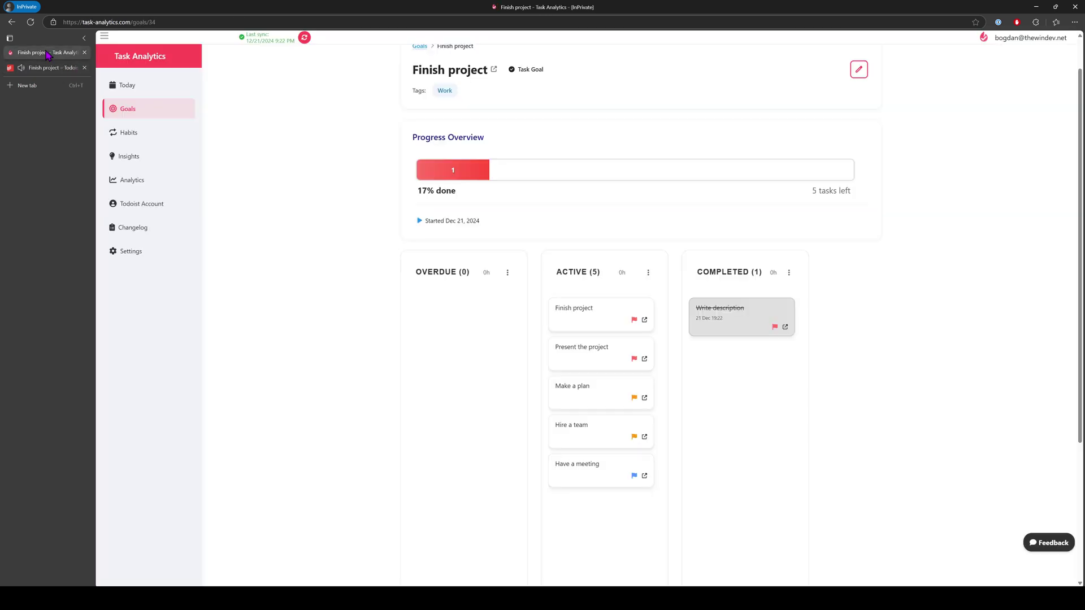
left_click(304, 39)
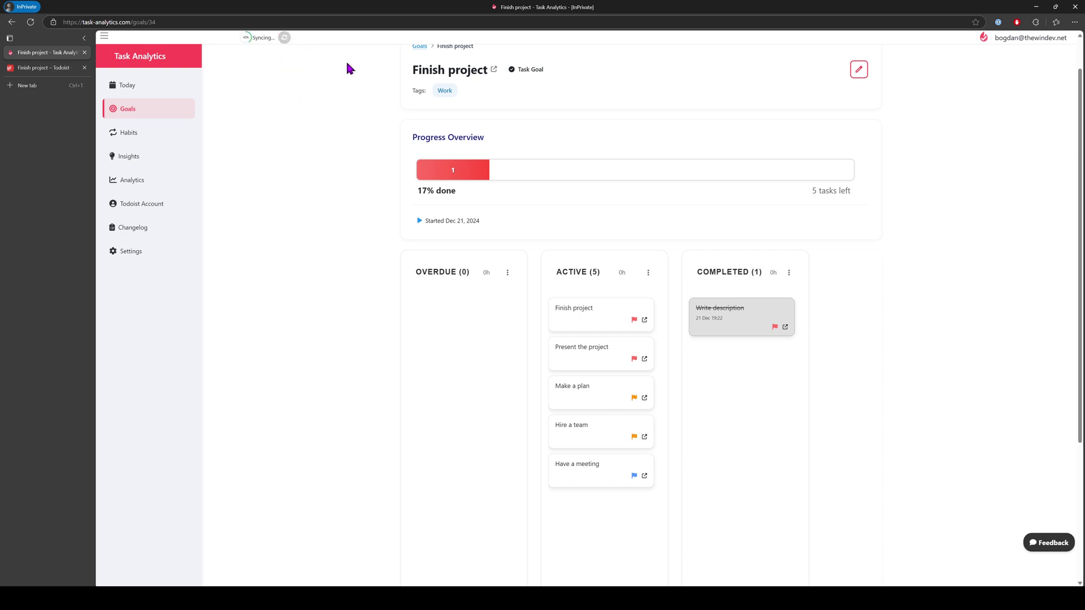
Step: Reload the Finish project goal page so it shows 50% done with 3 tasks left
right_click(347, 63)
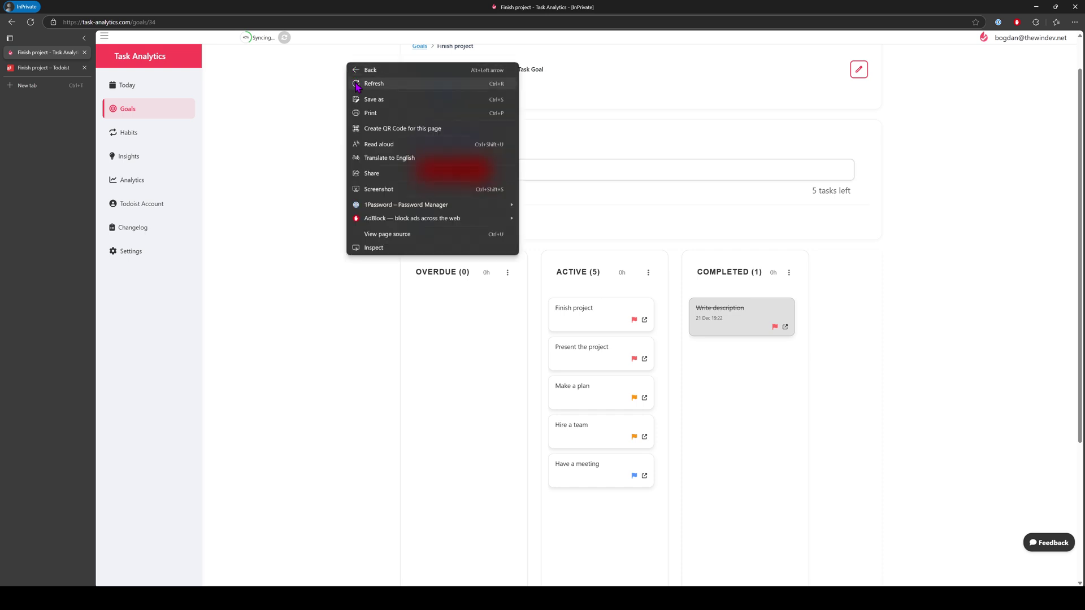
left_click(357, 87)
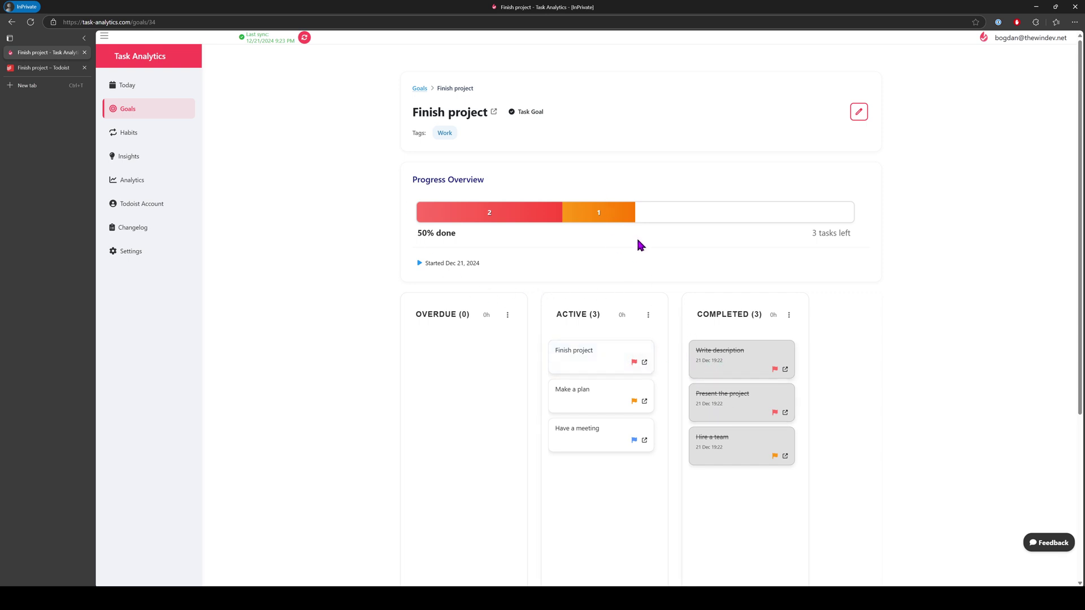
Step: Add a project goal for the Lose Weight project, tagged Health
left_click(419, 88)
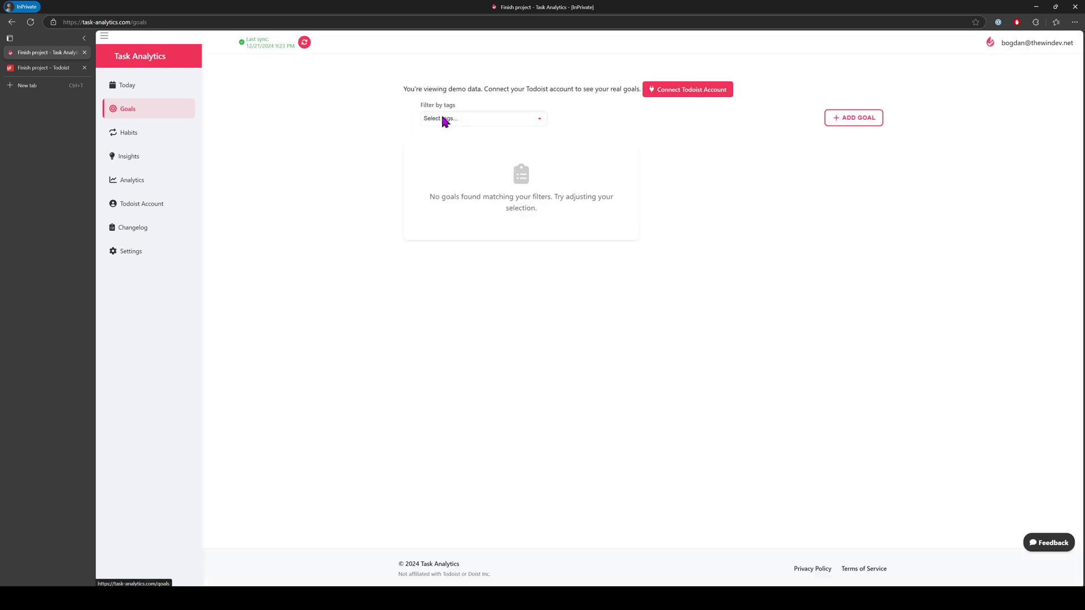
left_click(848, 123)
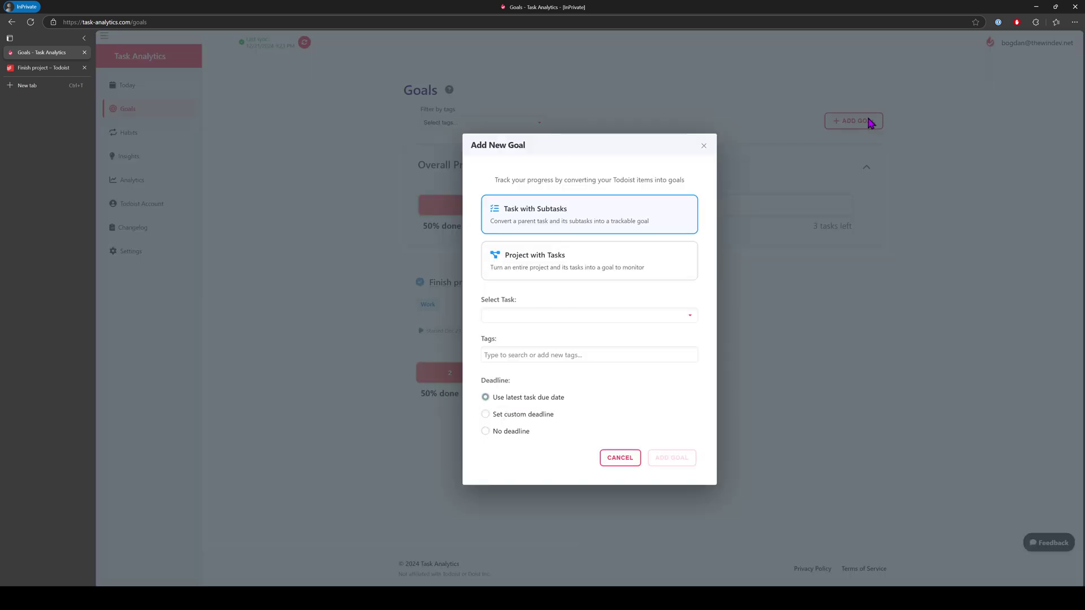
left_click(540, 259)
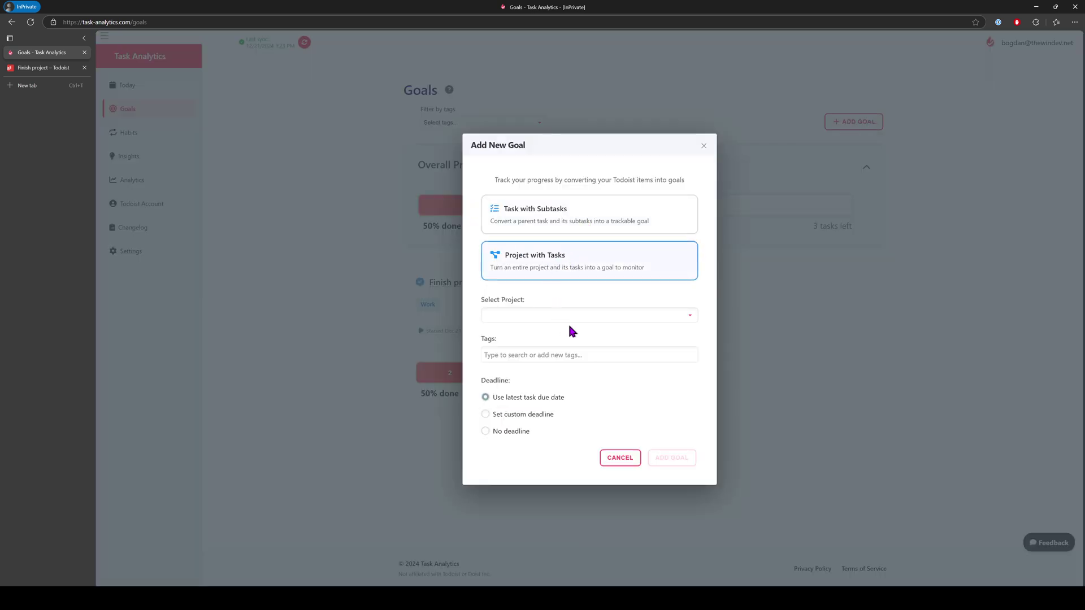
left_click(602, 316)
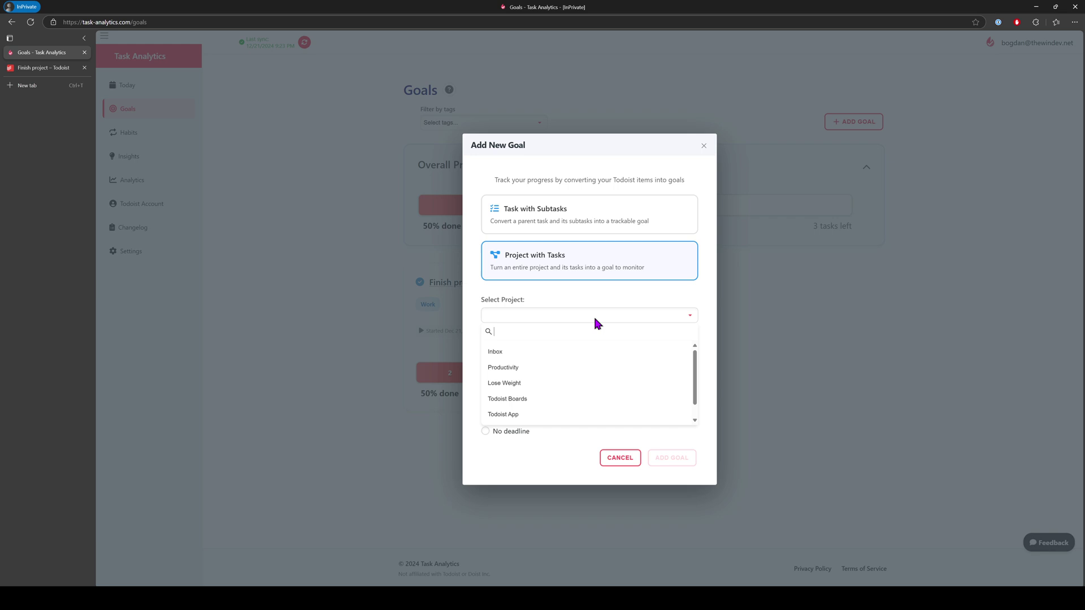
left_click(501, 388)
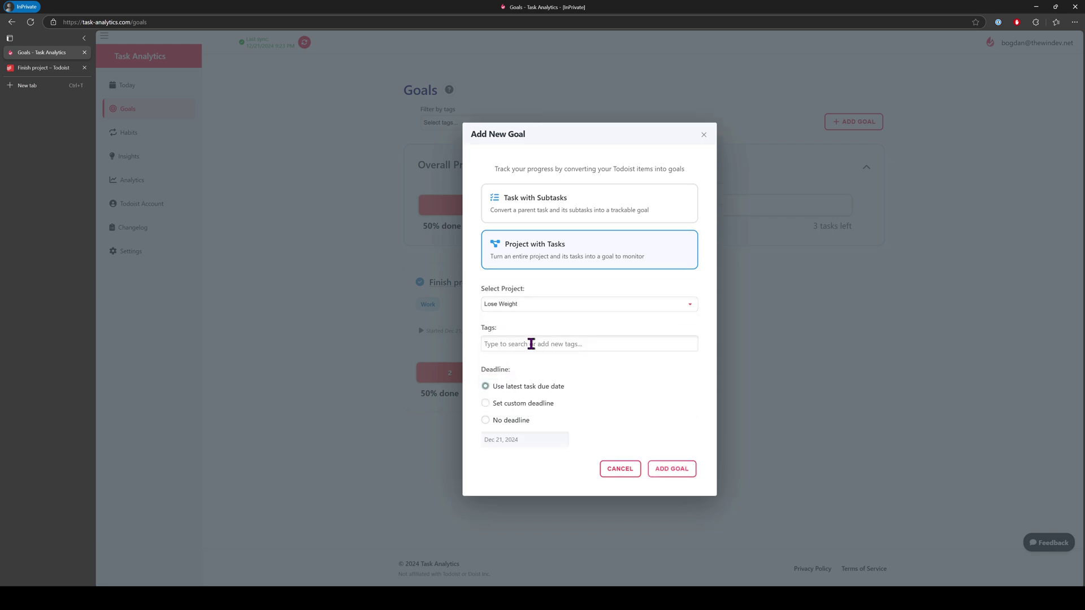
type("Health")
key("Return")
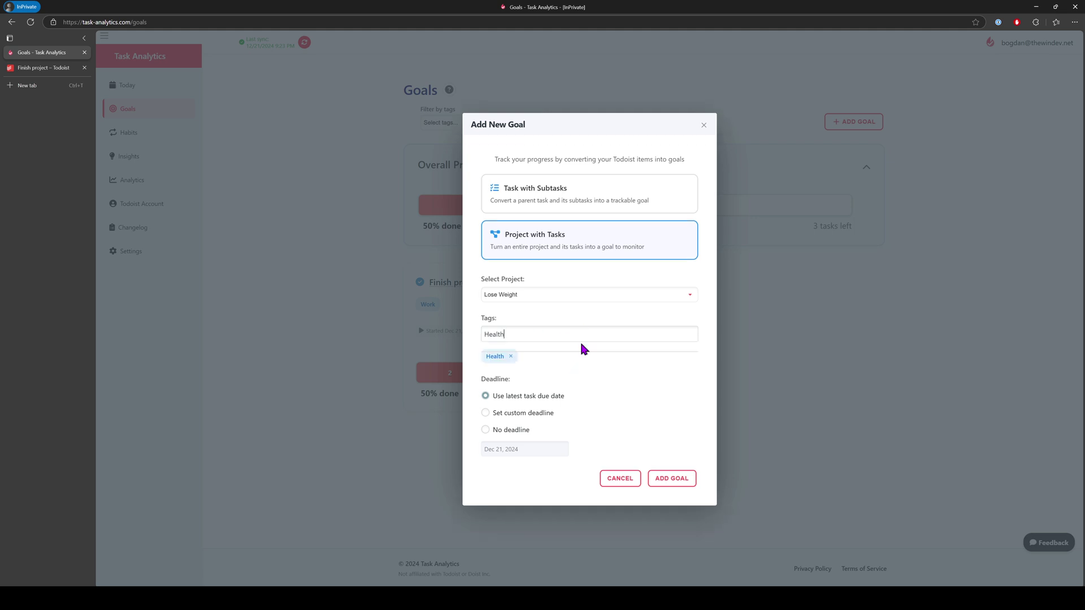
left_click(668, 481)
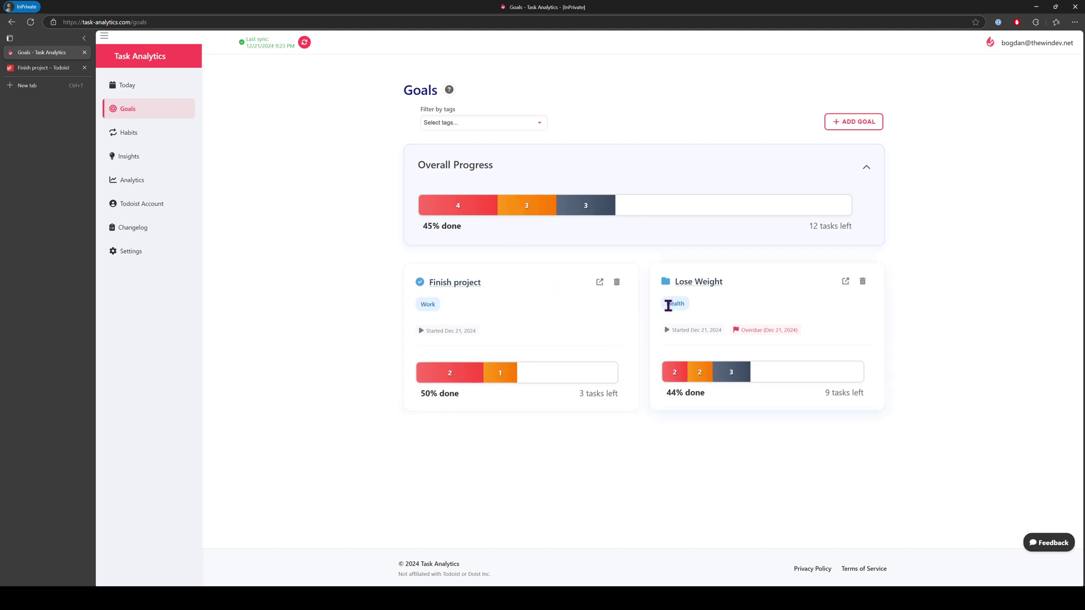
Step: Open the Lose Weight goal and look through its overdue, active and completed task columns
left_click(697, 285)
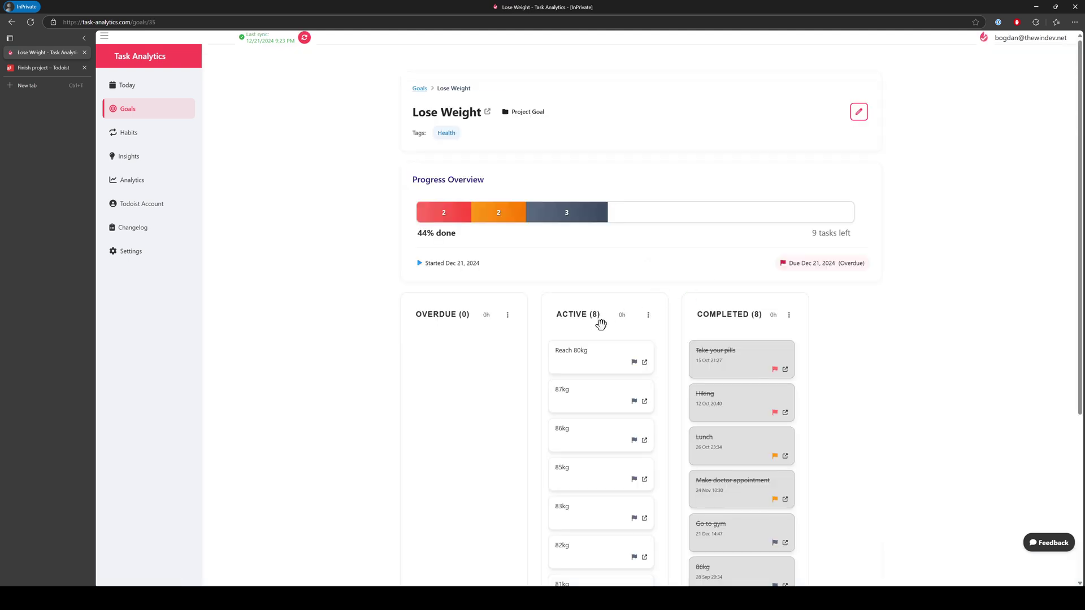
scroll(624, 356, "down", 3)
scroll(631, 301, "down", 2)
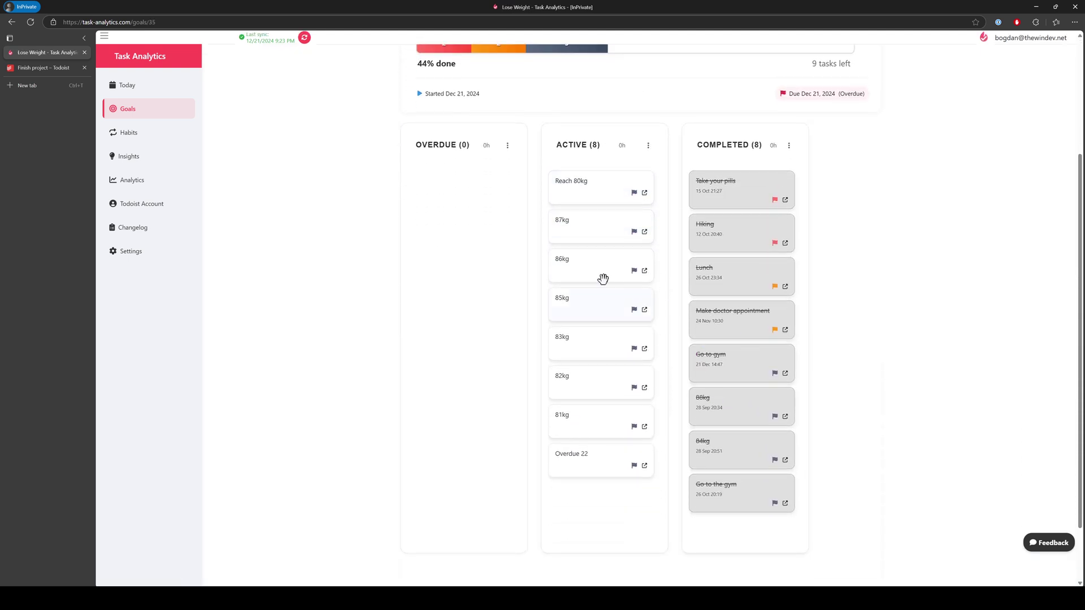
scroll(644, 339, "up", 3)
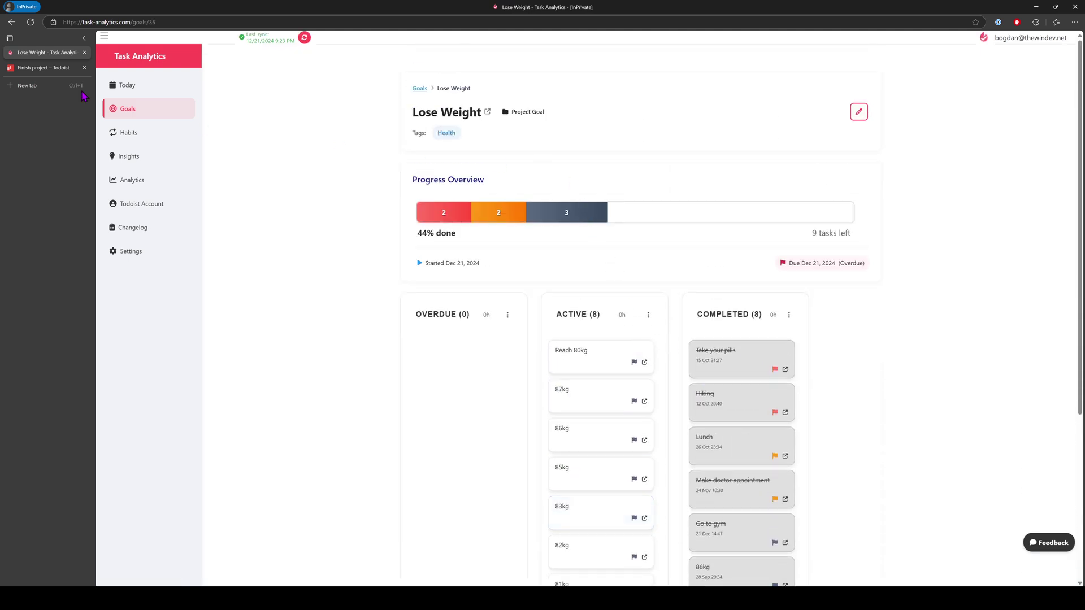
left_click(59, 68)
left_click(226, 158)
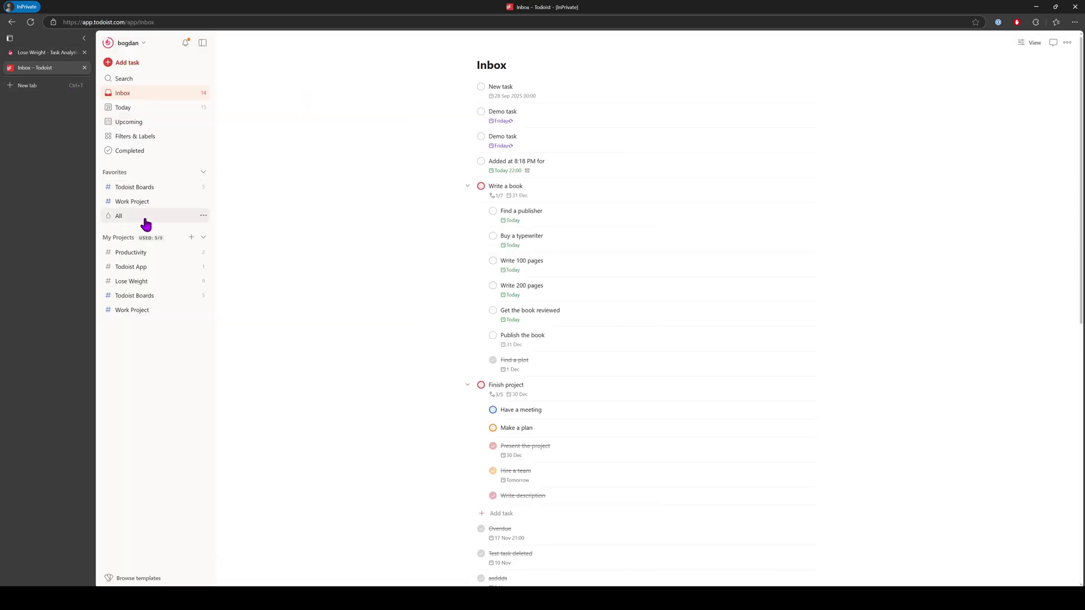
left_click(136, 281)
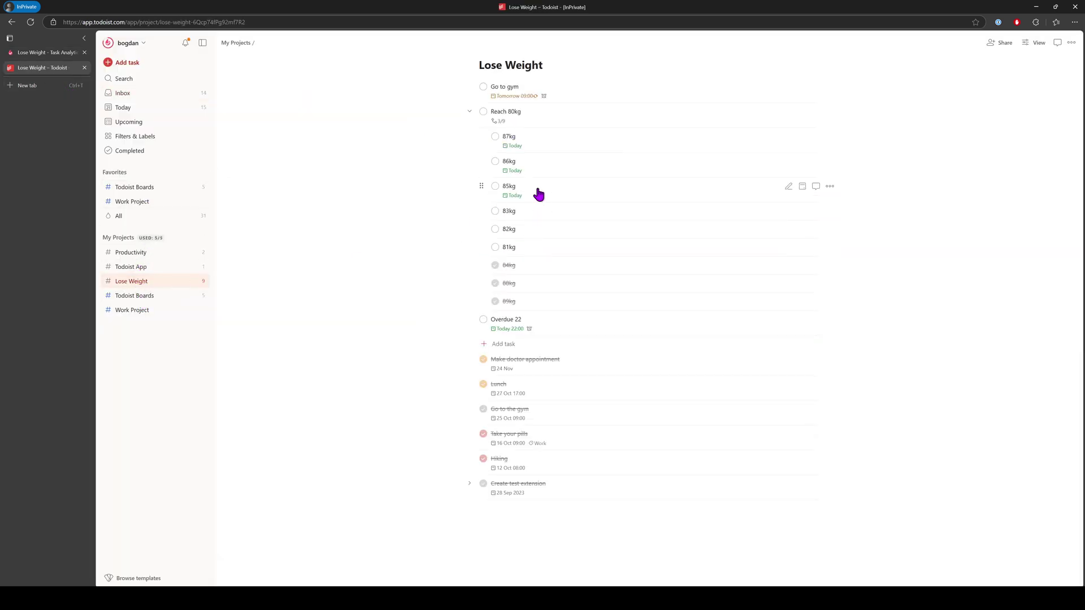
left_click(42, 52)
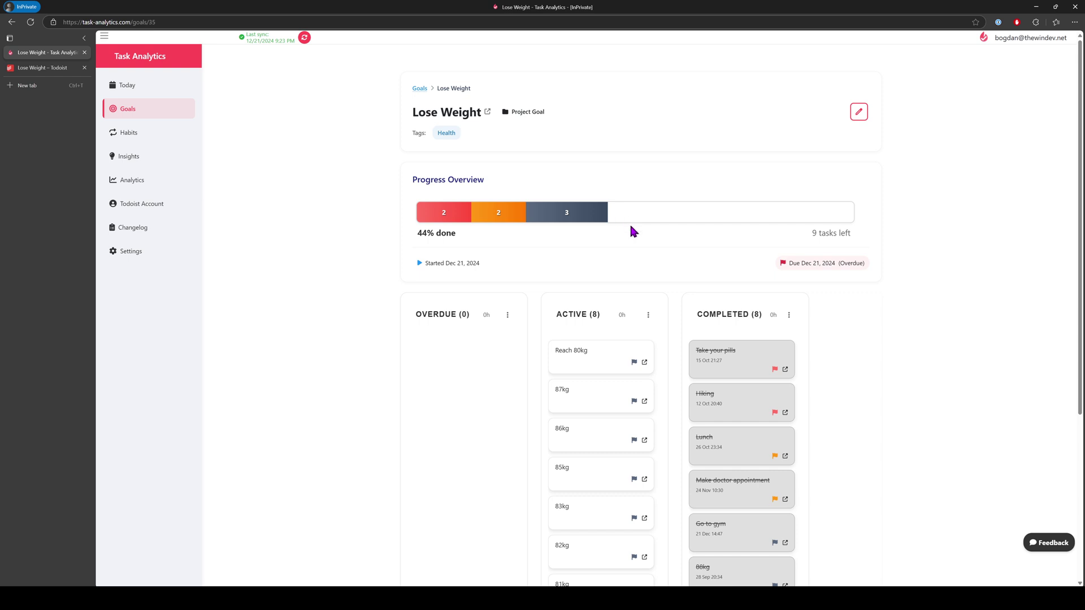
Step: On the Goals overview, filter by Health, then by Work, then clear the tag filter
scroll(633, 232, "down", 1)
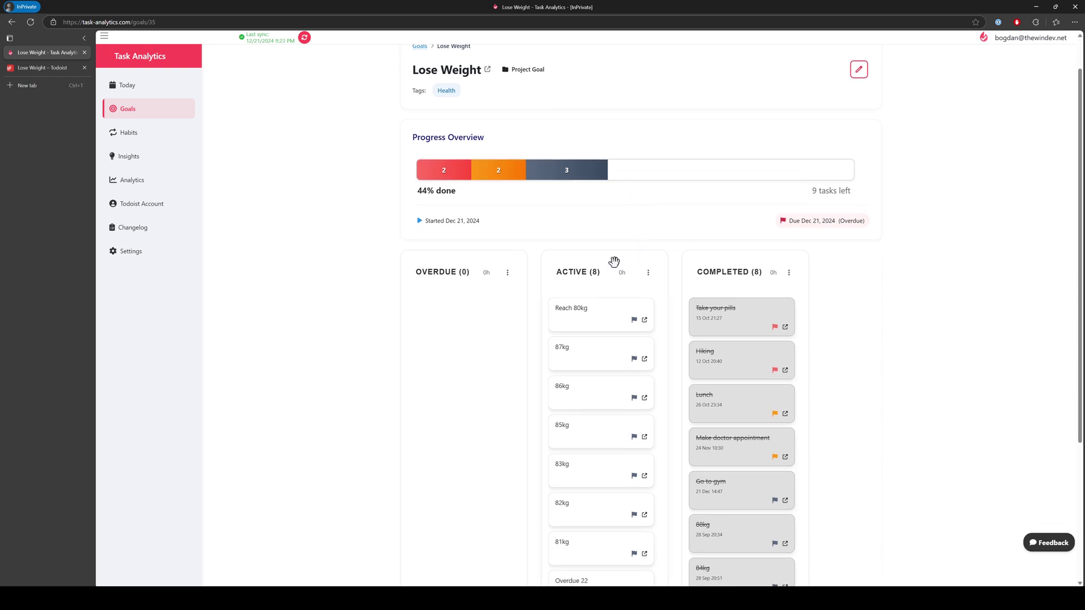
scroll(611, 283, "down", 2)
scroll(616, 283, "up", 3)
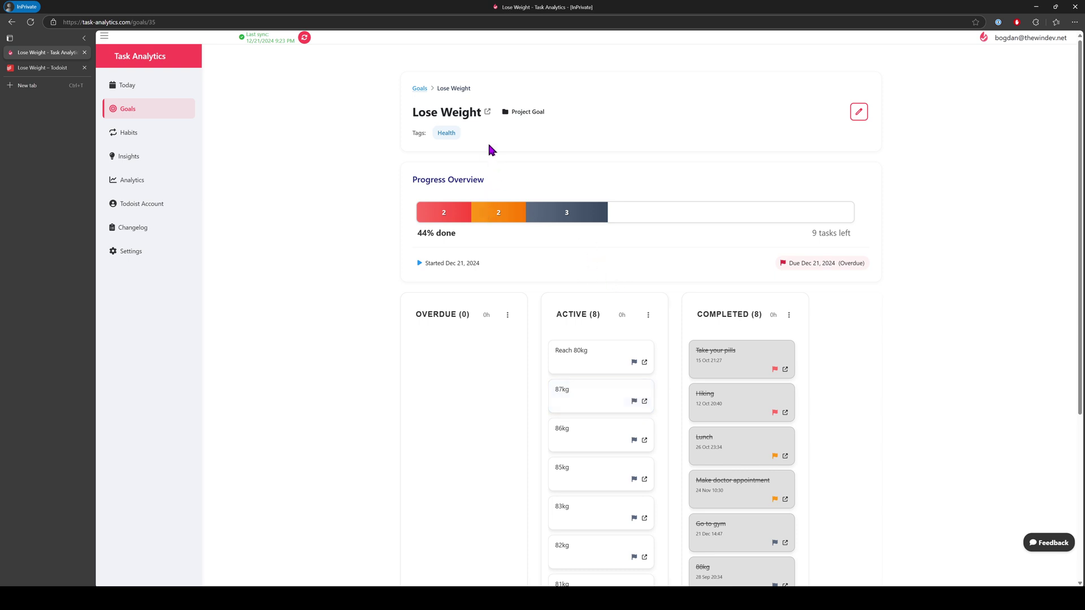
left_click(420, 89)
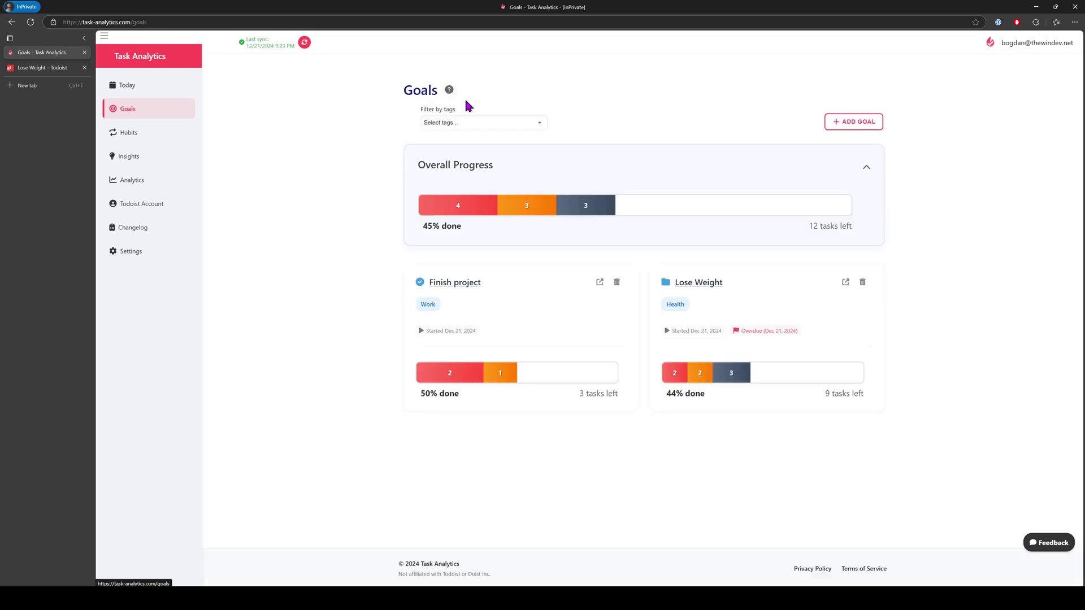
left_click(508, 123)
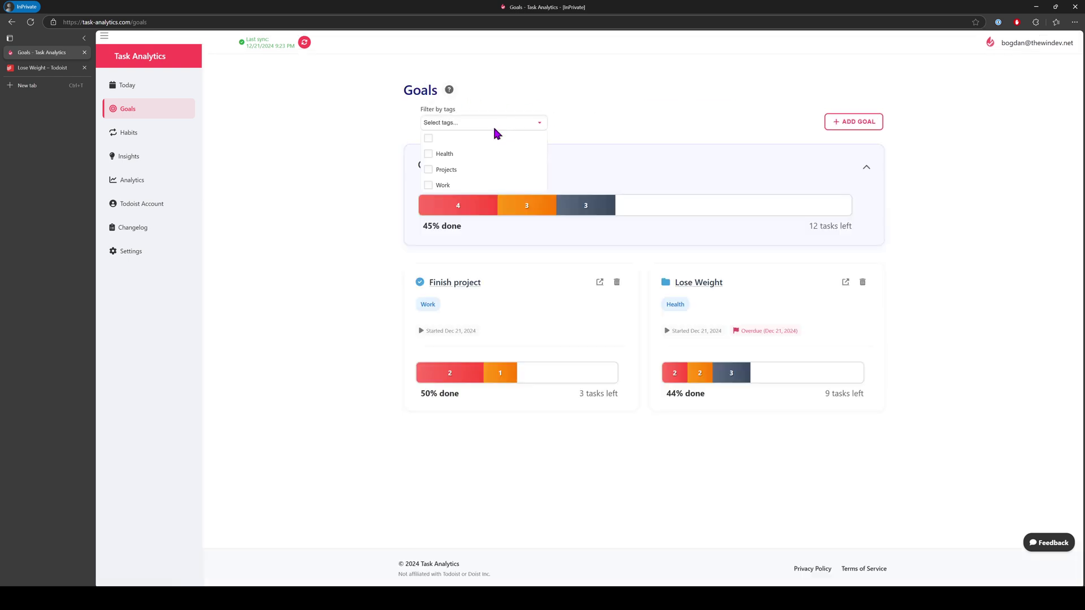
left_click(442, 154)
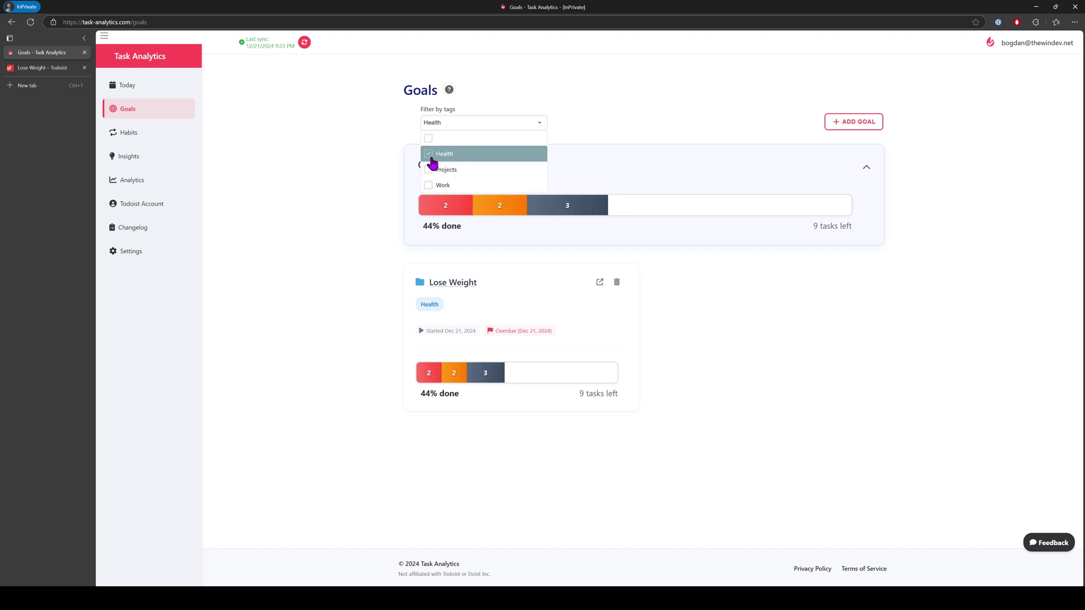
left_click(428, 158)
left_click(429, 186)
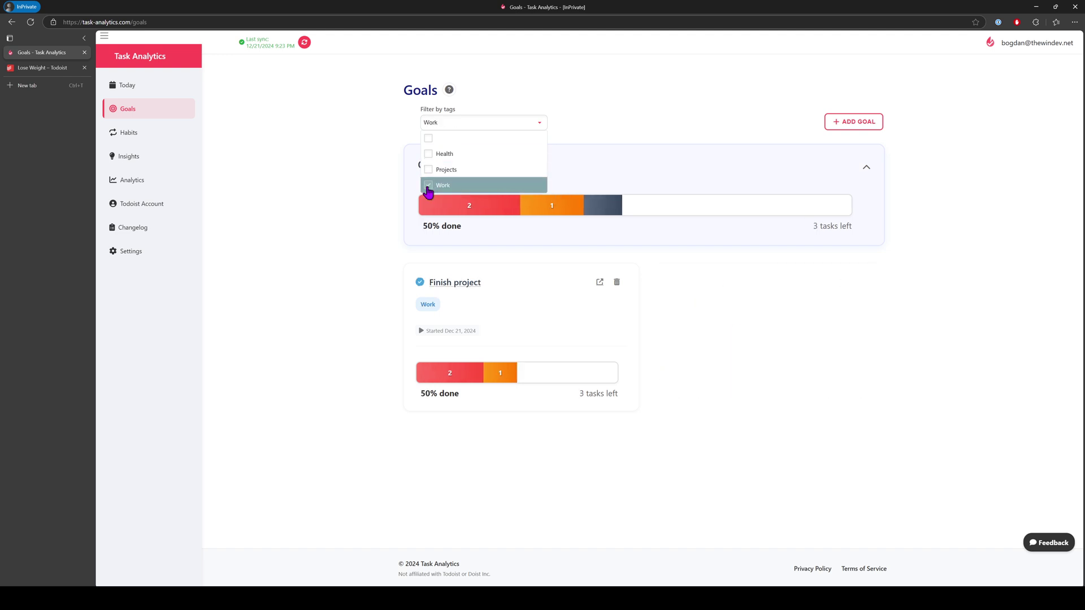
left_click(428, 186)
left_click(311, 179)
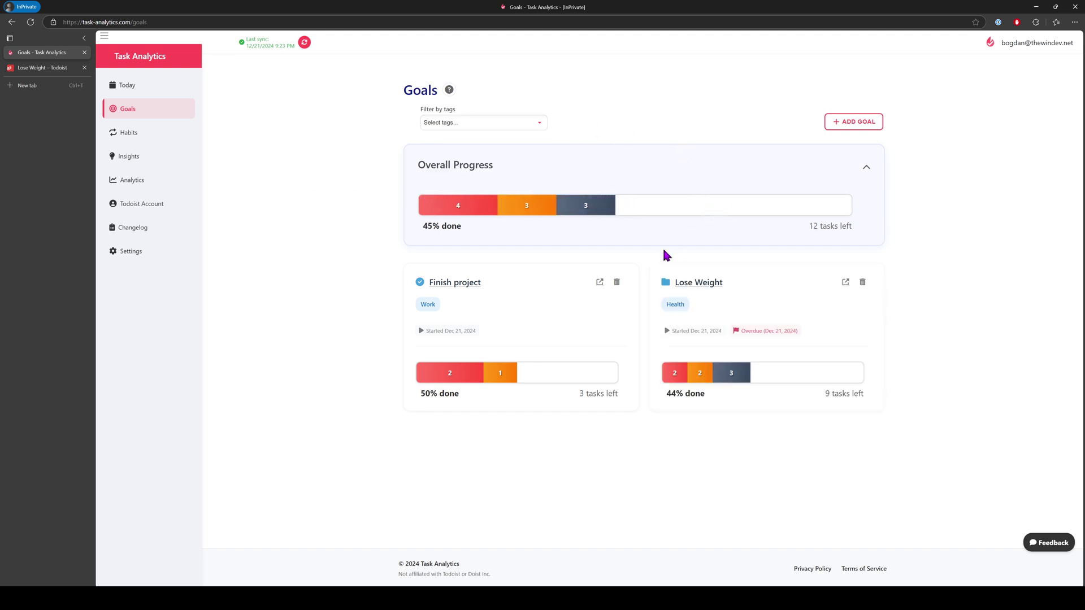
Step: Start a new habit on the Habits page using the Go to gym recurring task
left_click(154, 134)
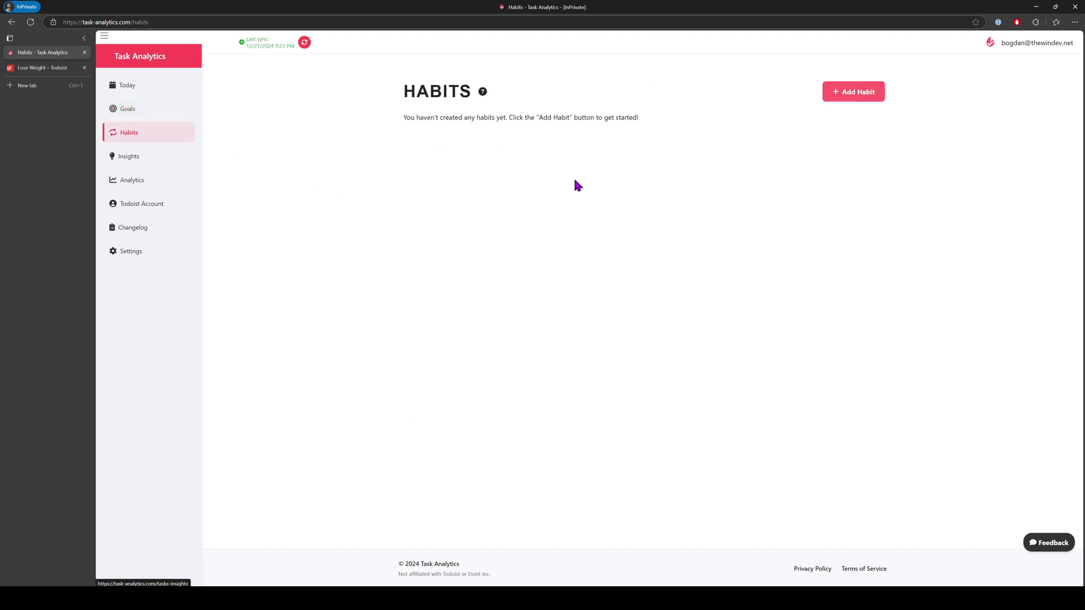
left_click(858, 91)
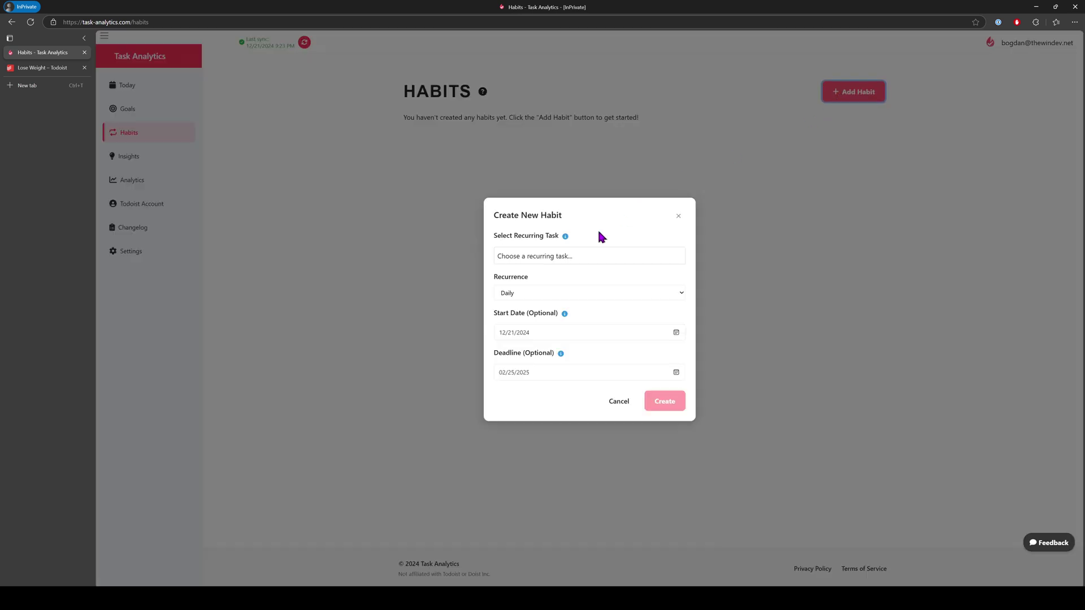
left_click(525, 256)
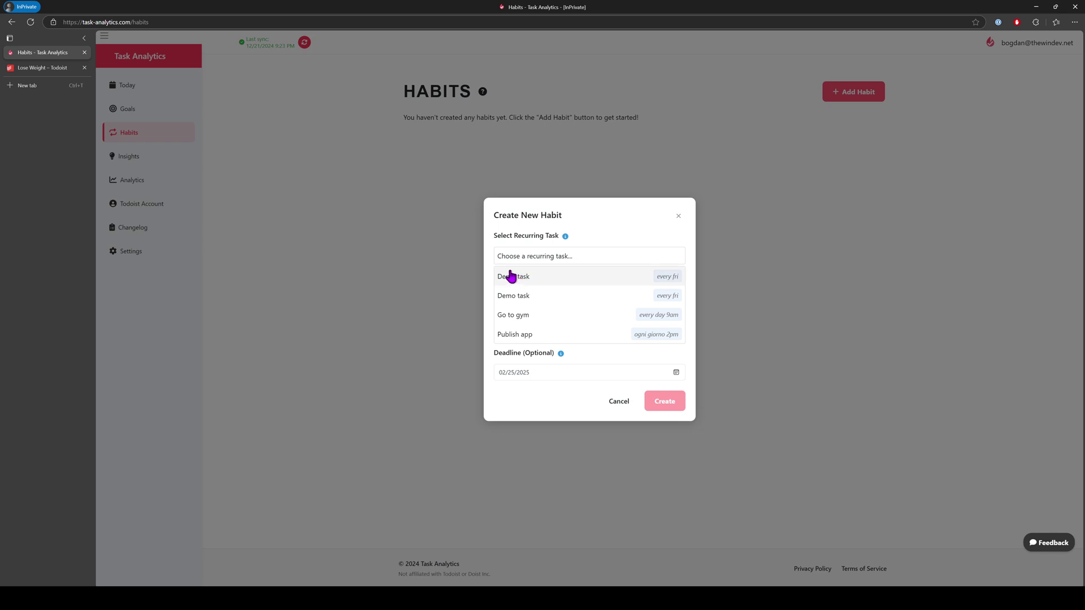
left_click(523, 317)
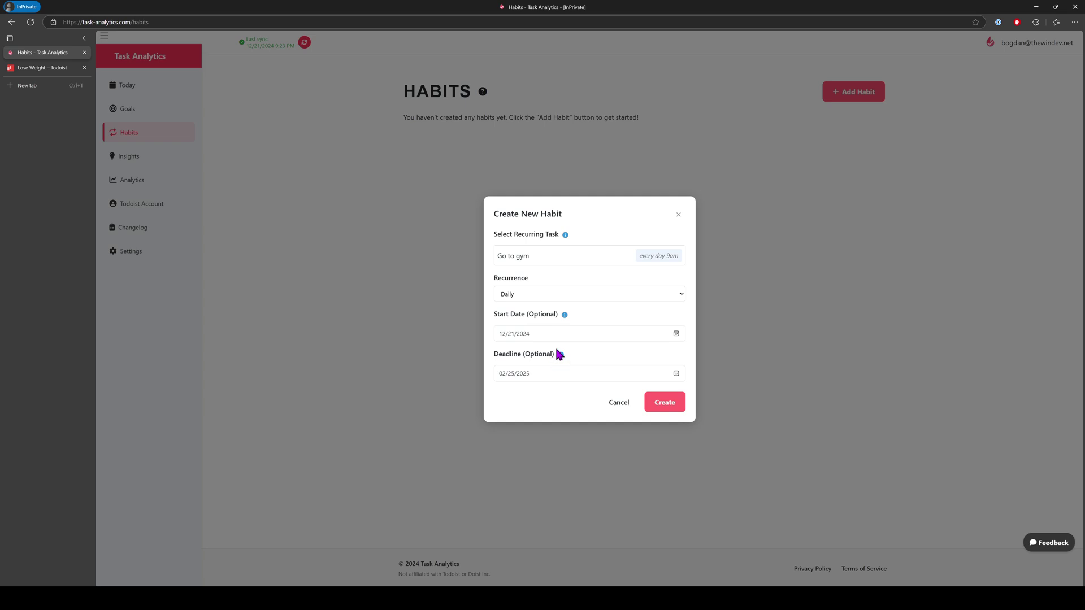
Step: Set the habit's deadline to February 1, 2025 and start date to December 1, 2024
left_click(676, 373)
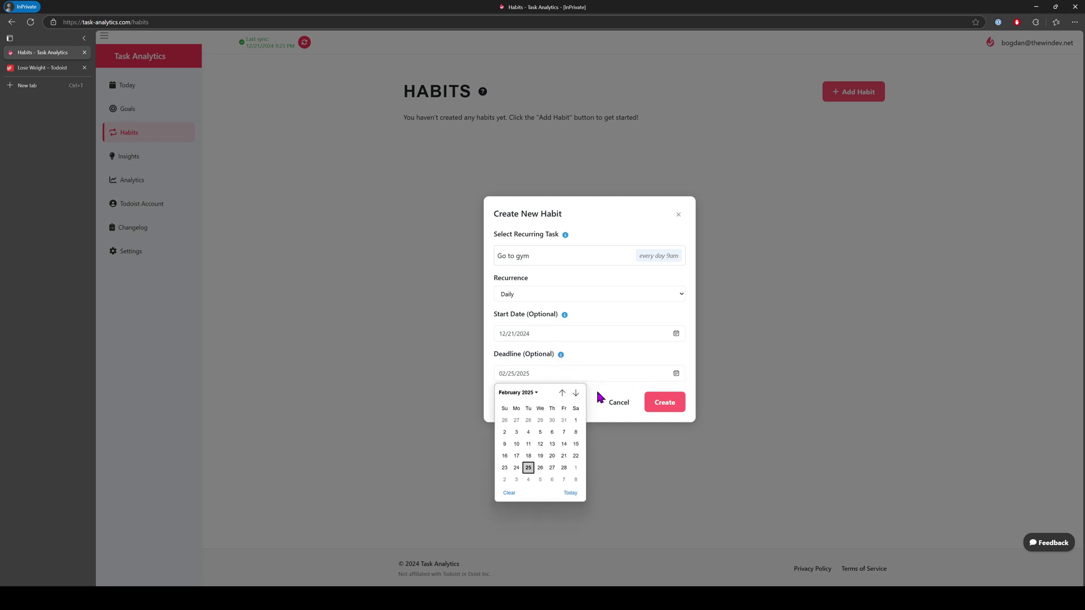
left_click(576, 420)
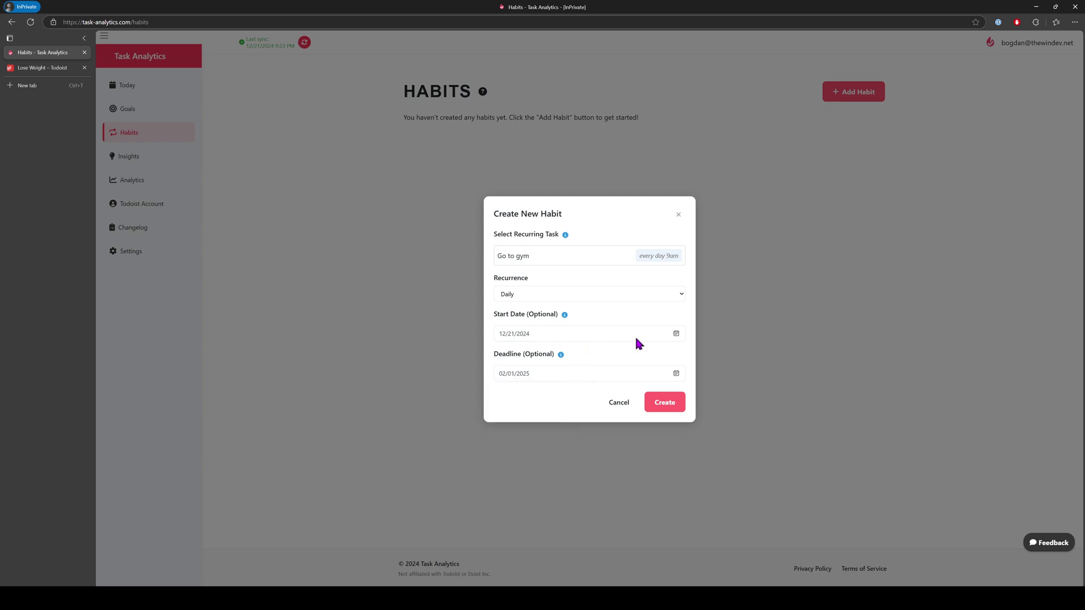
left_click(676, 334)
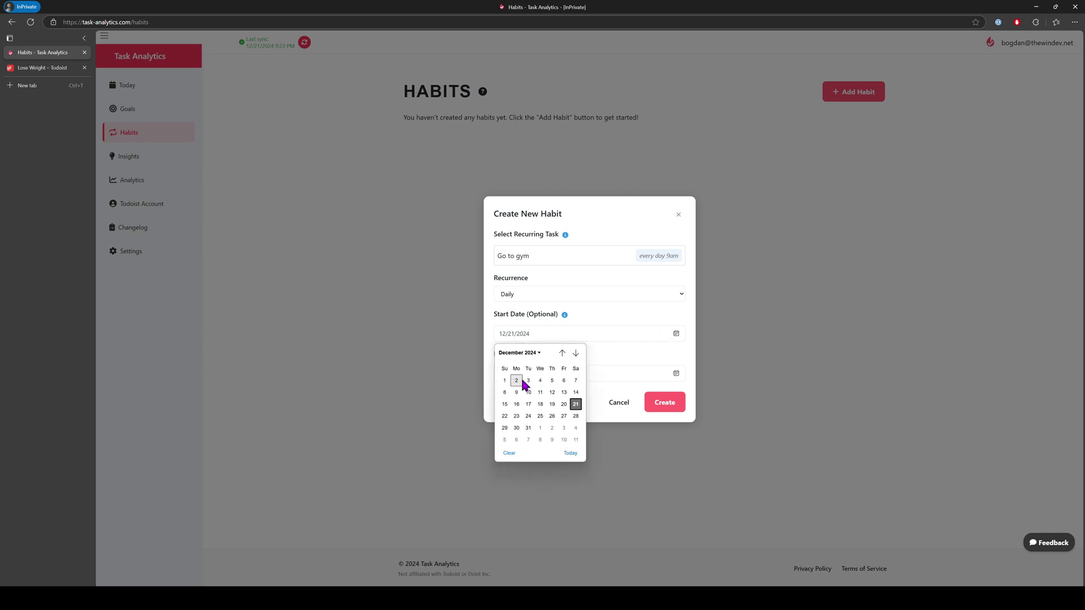
left_click(505, 380)
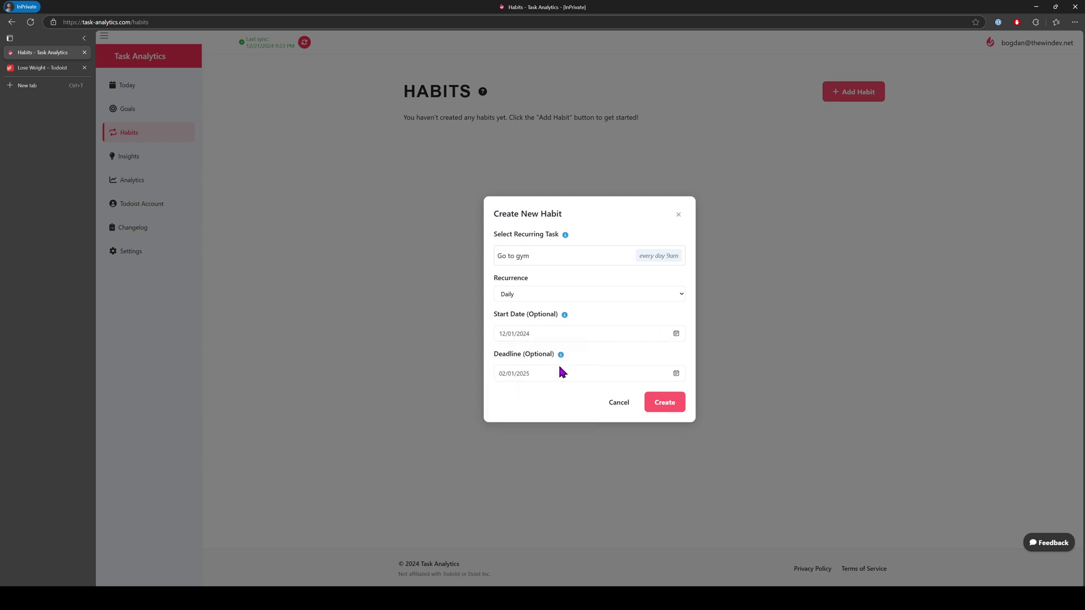
Step: Create the Go to gym habit, change its start to Dec 21, and view its Todoist task
left_click(668, 405)
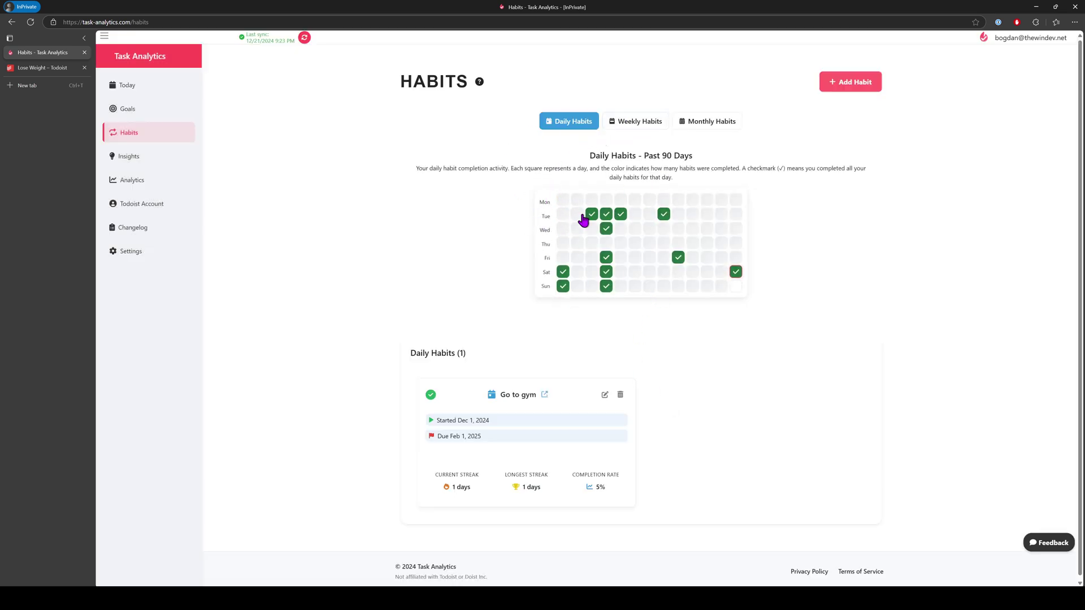
mouse_move(592, 215)
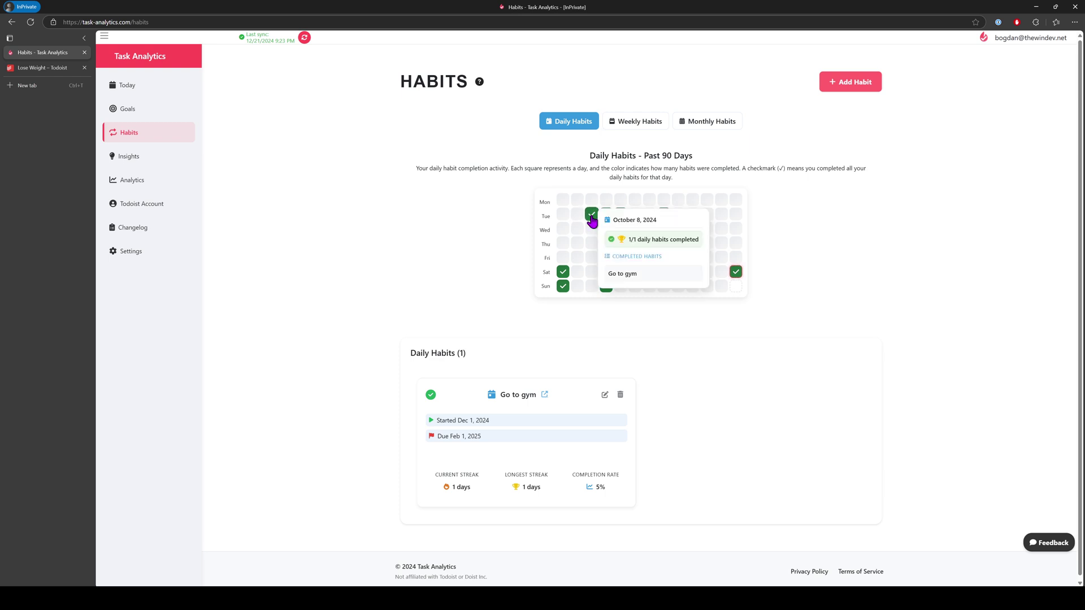
left_click(604, 394)
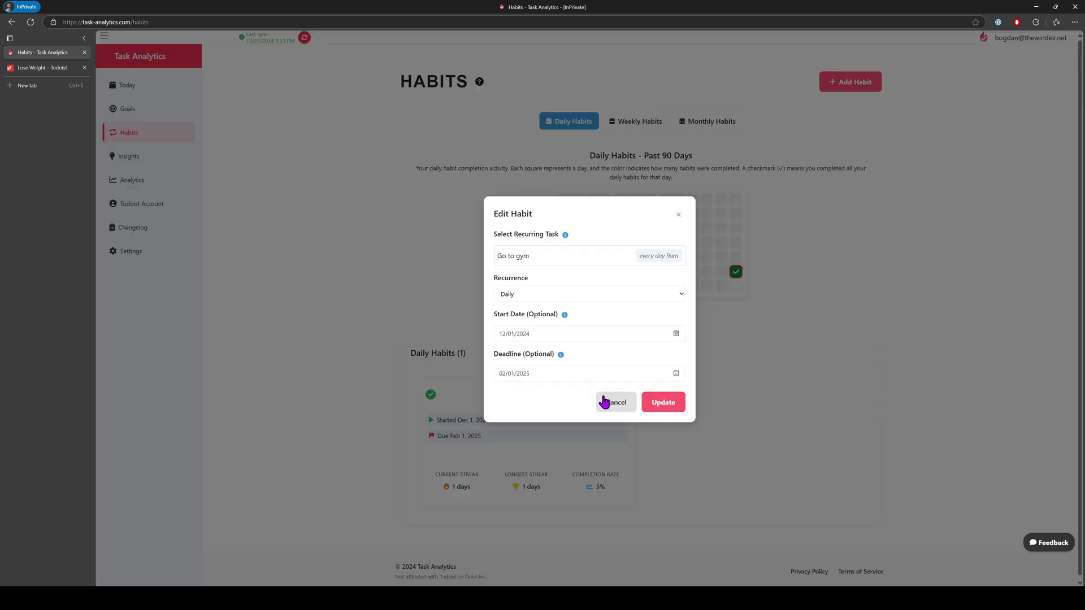
left_click(641, 333)
left_click(675, 334)
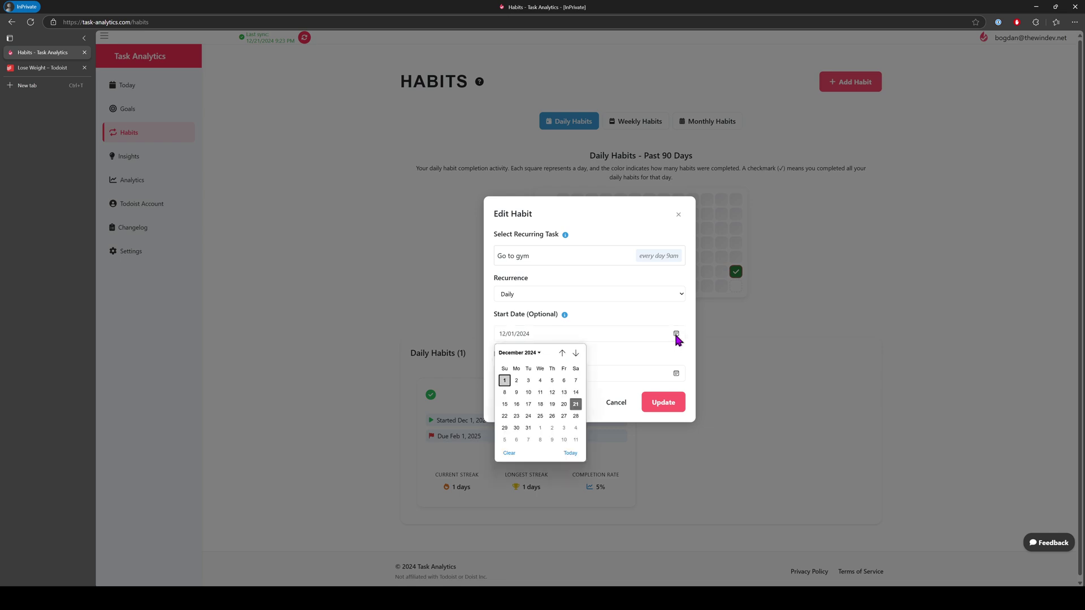
left_click(576, 404)
left_click(663, 402)
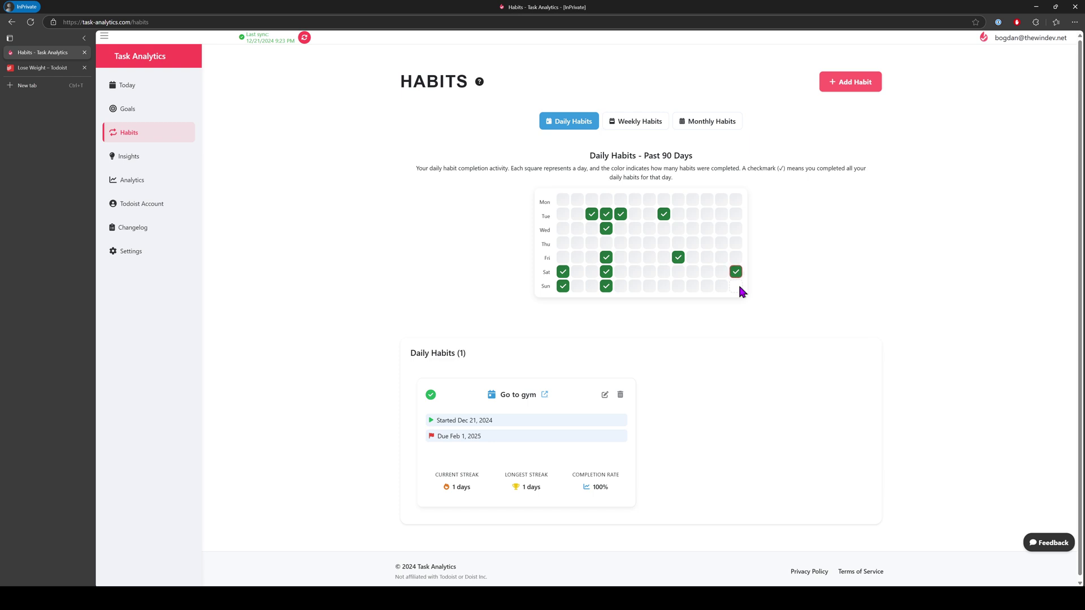
left_click(544, 399)
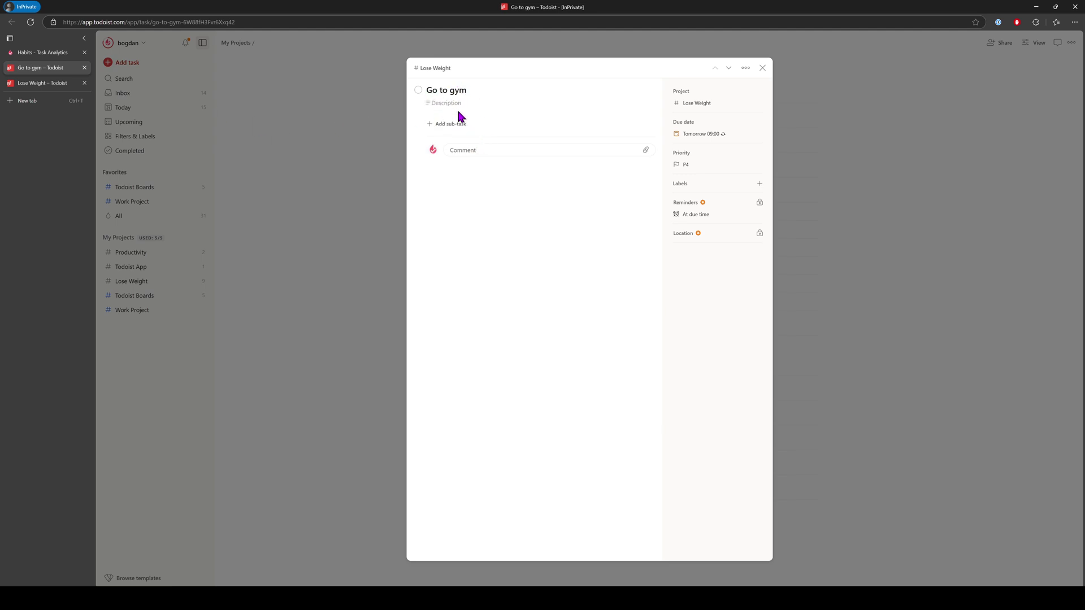
Step: Return from the Go to gym Todoist task to the Task Analytics Habits page
left_click(77, 56)
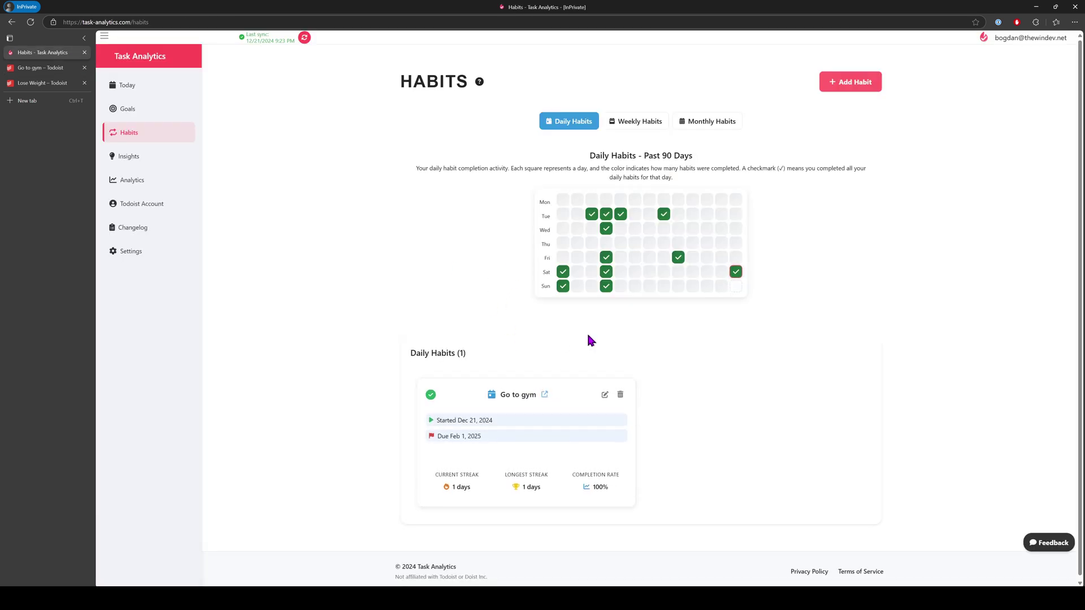
Step: Add Demo task from the recurring Todoist tasks as a new daily habit
left_click(839, 87)
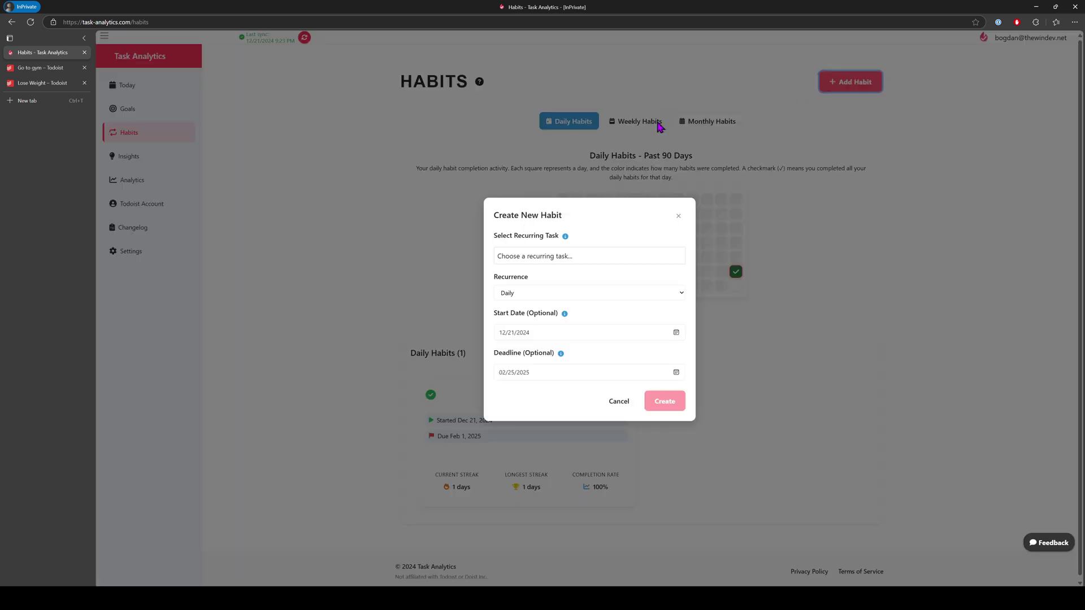
left_click(526, 256)
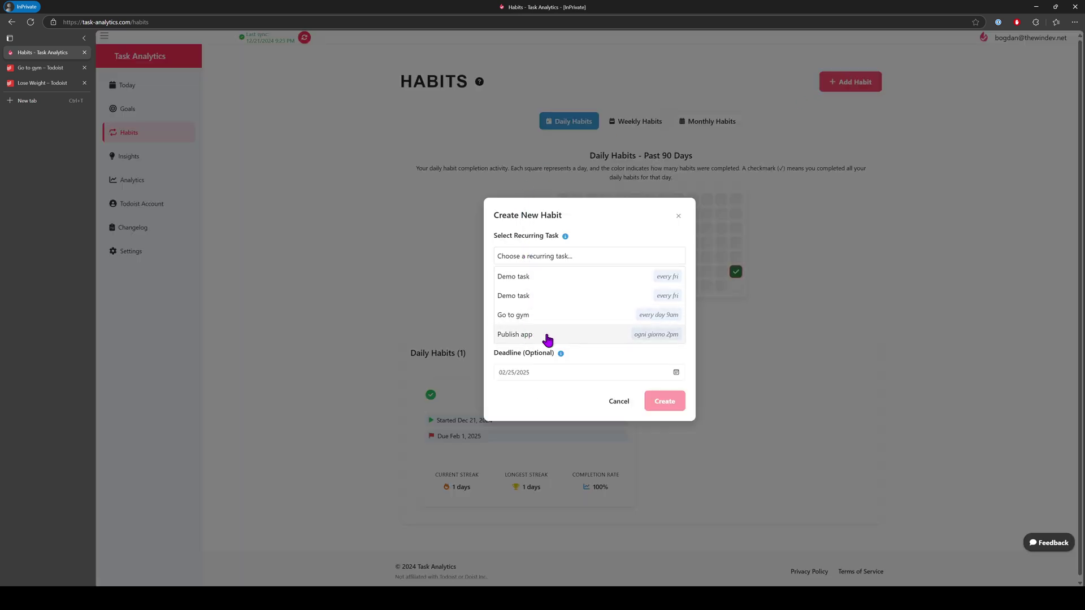
left_click(535, 295)
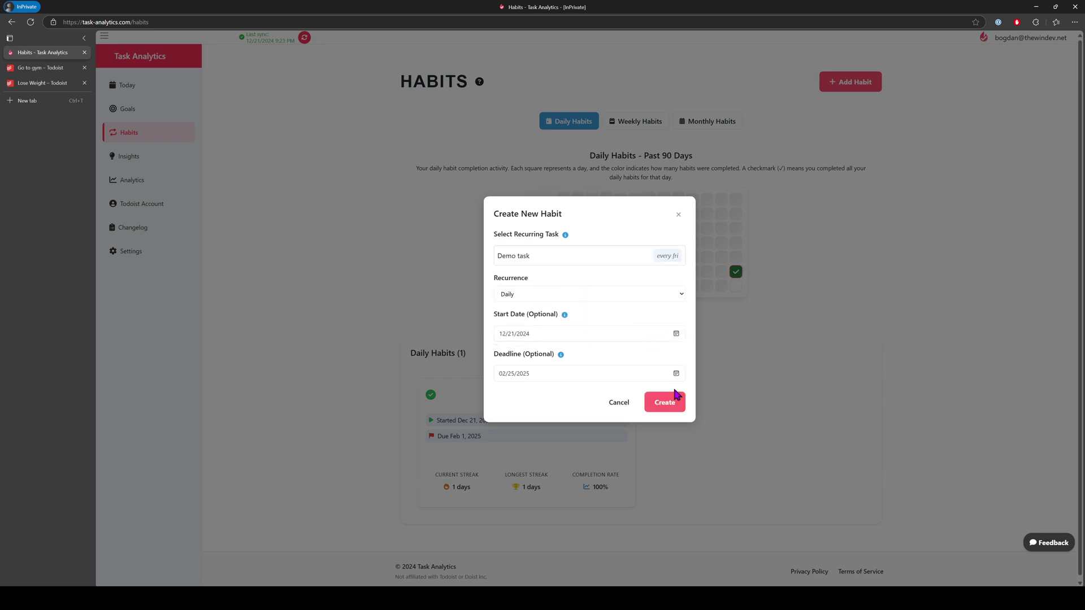
left_click(671, 399)
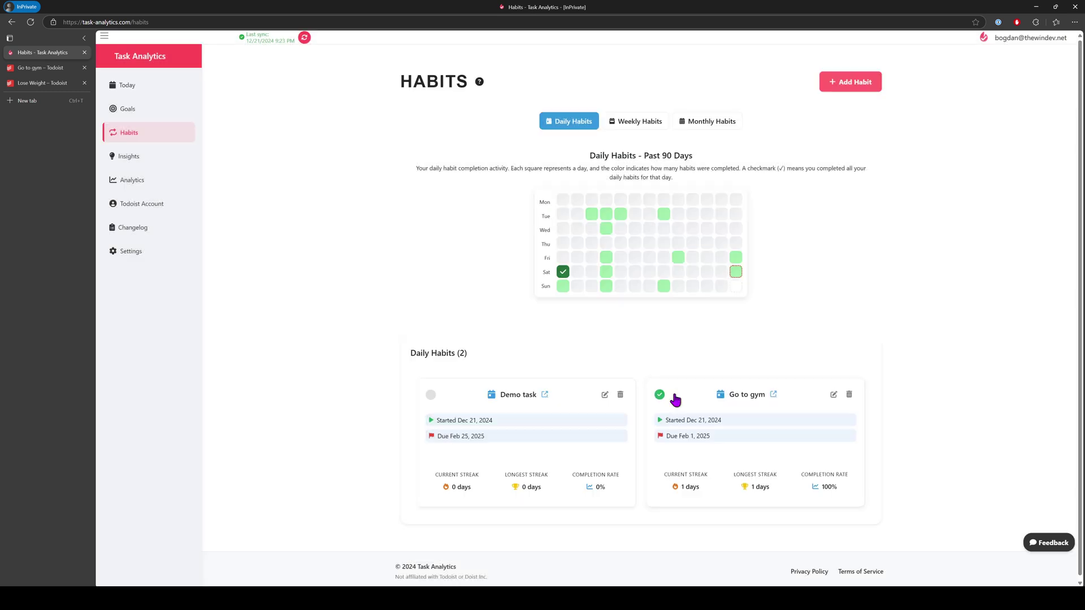
left_click(563, 274)
left_click(591, 217)
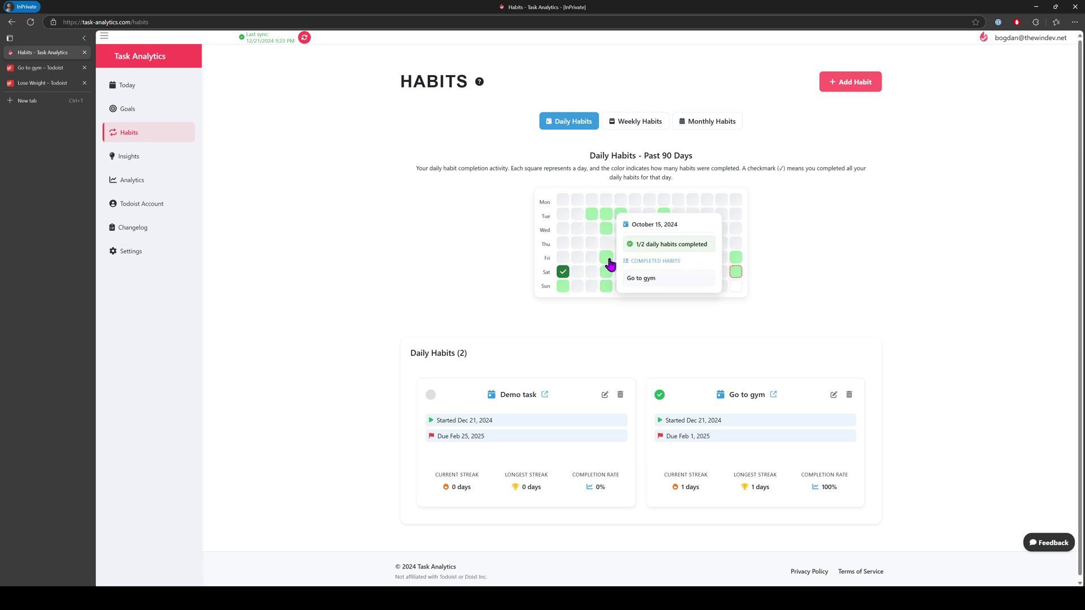
mouse_move(736, 259)
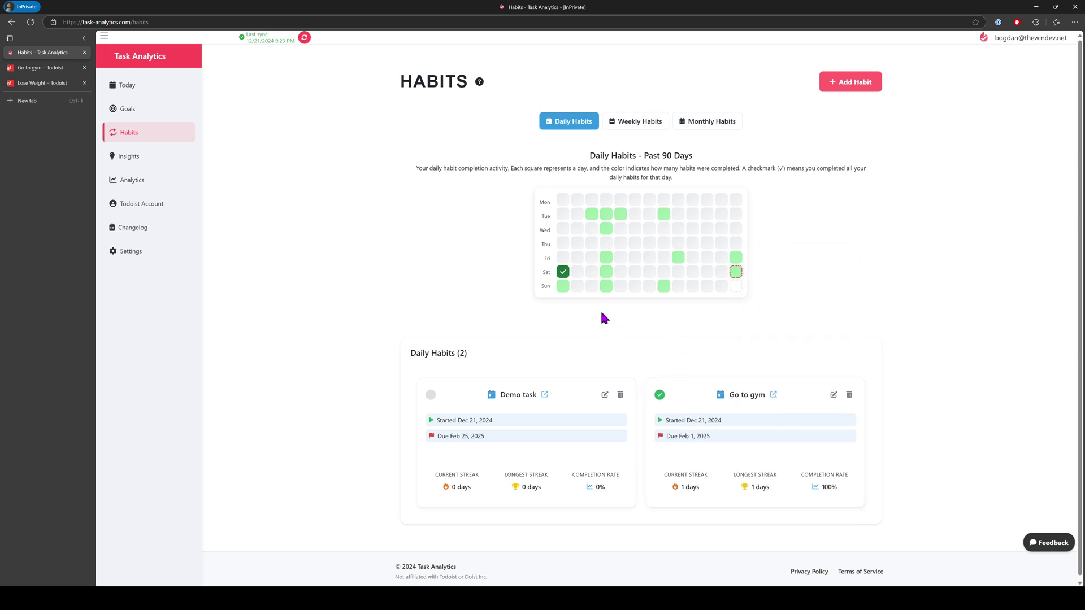
left_click(581, 396)
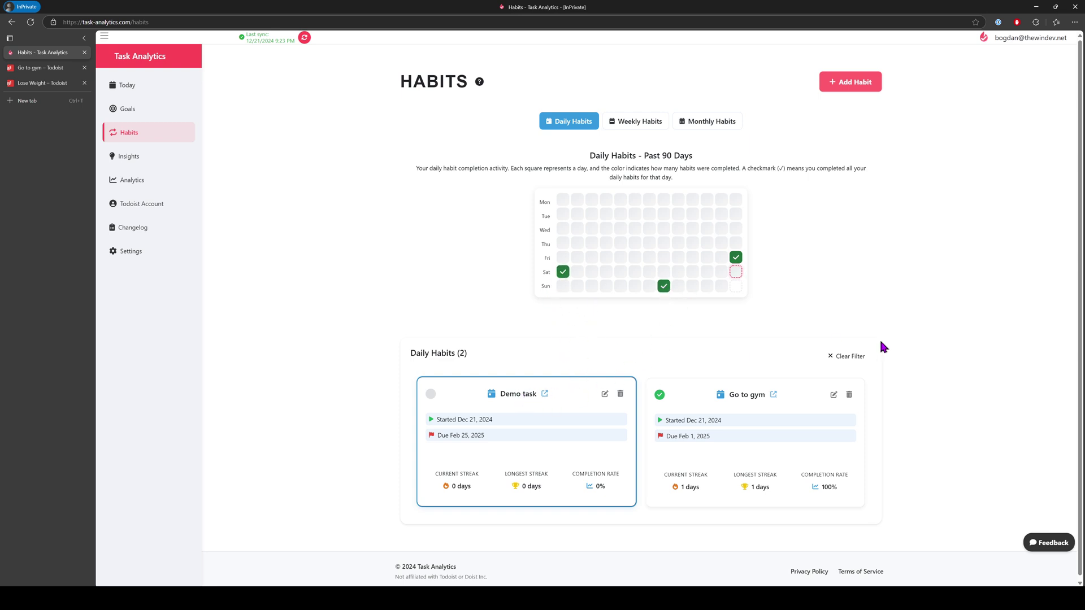
left_click(848, 356)
left_click(801, 401)
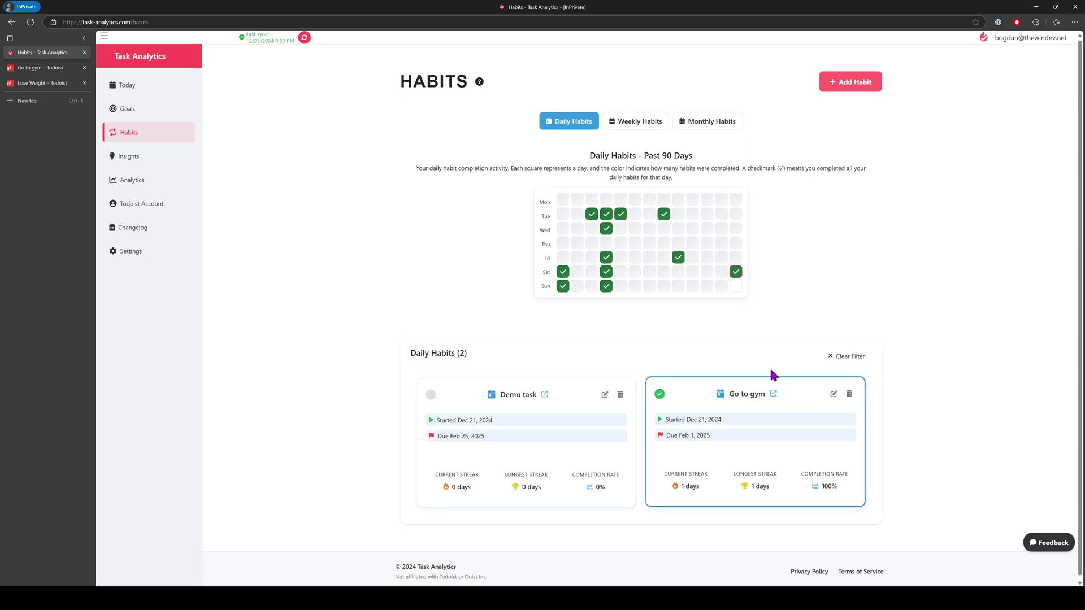
left_click(805, 399)
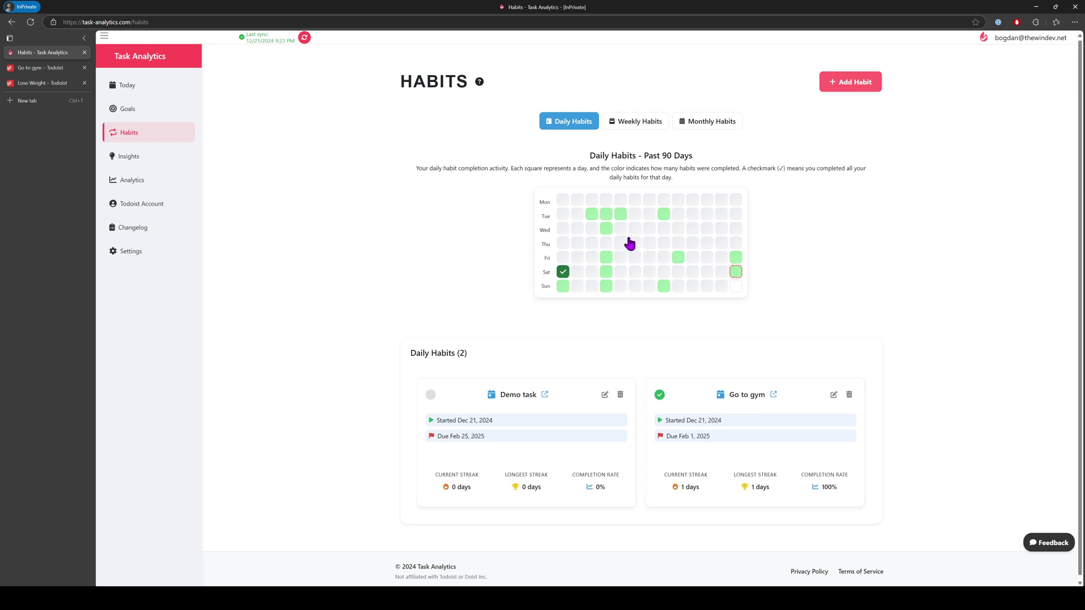
Step: In Weekly Habits, create a Go to gym habit recurring weekly, 3 times per week
left_click(649, 122)
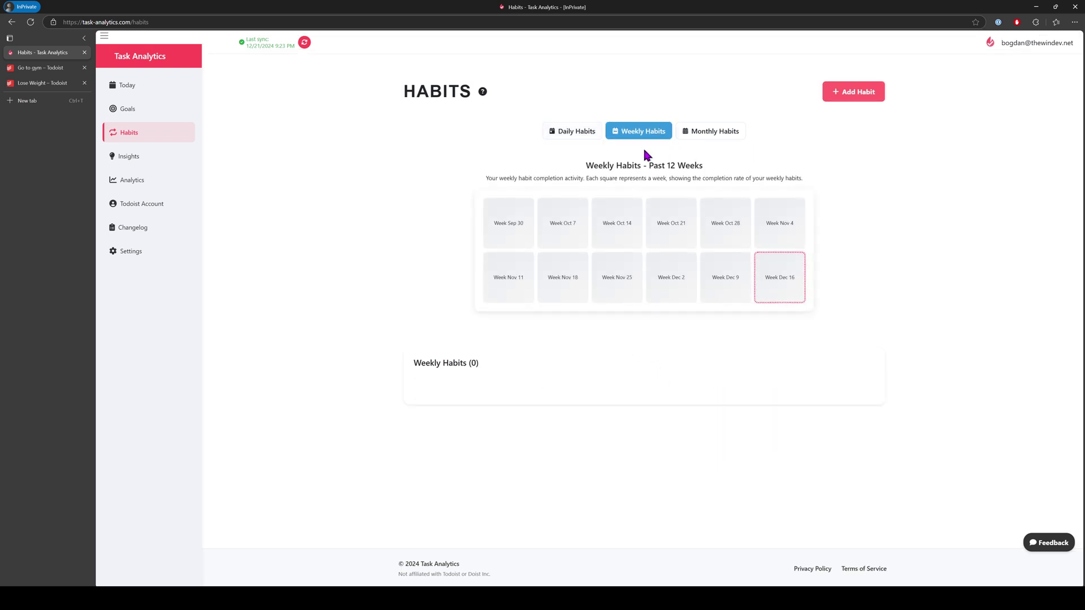
left_click(848, 86)
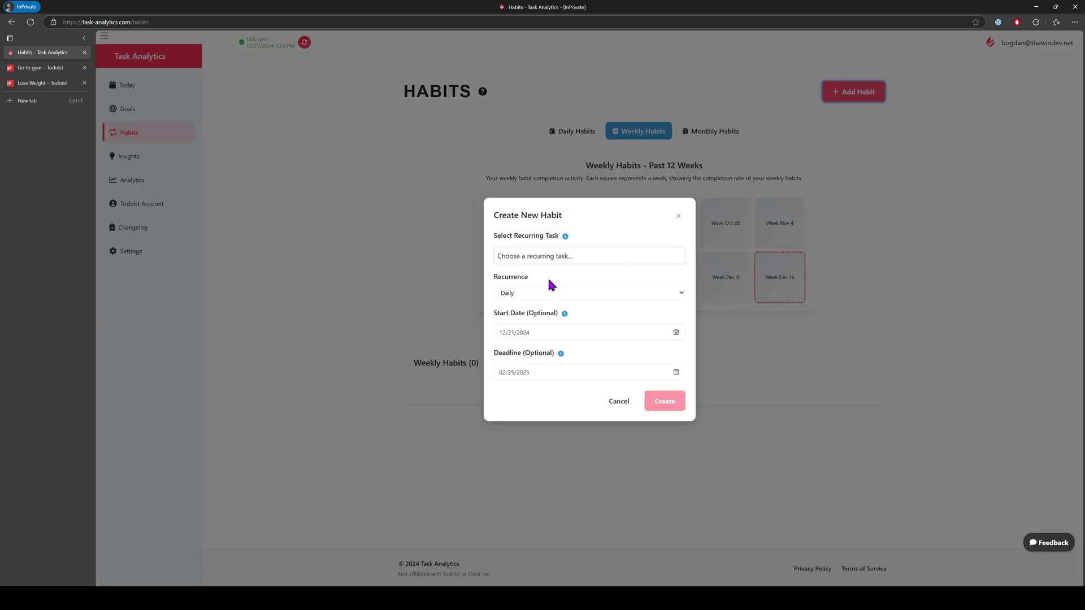
left_click(562, 260)
left_click(554, 321)
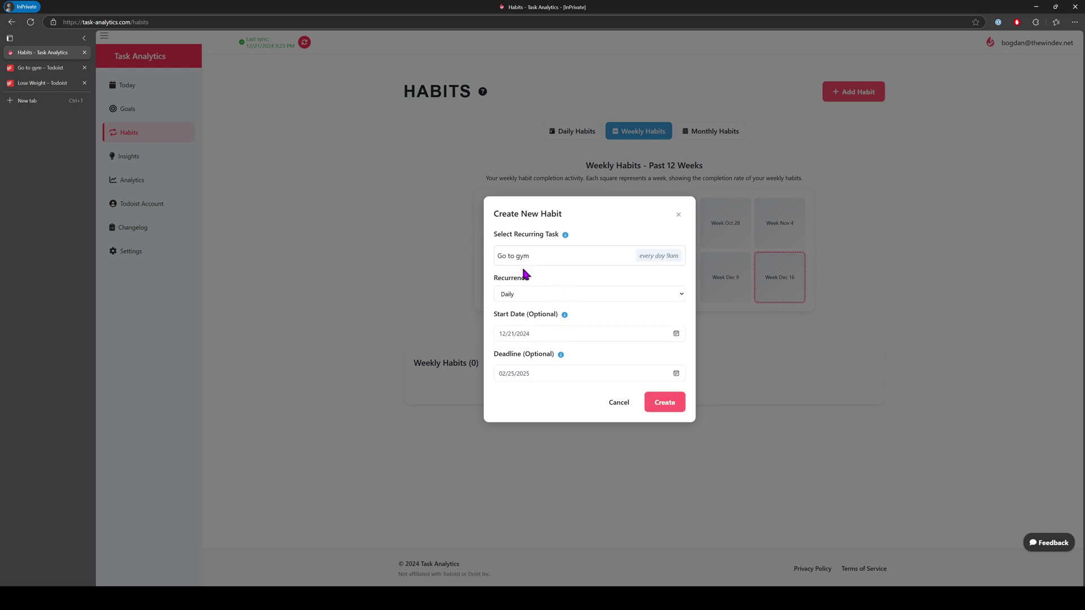
left_click(534, 294)
left_click(531, 317)
left_click(520, 314)
type("3")
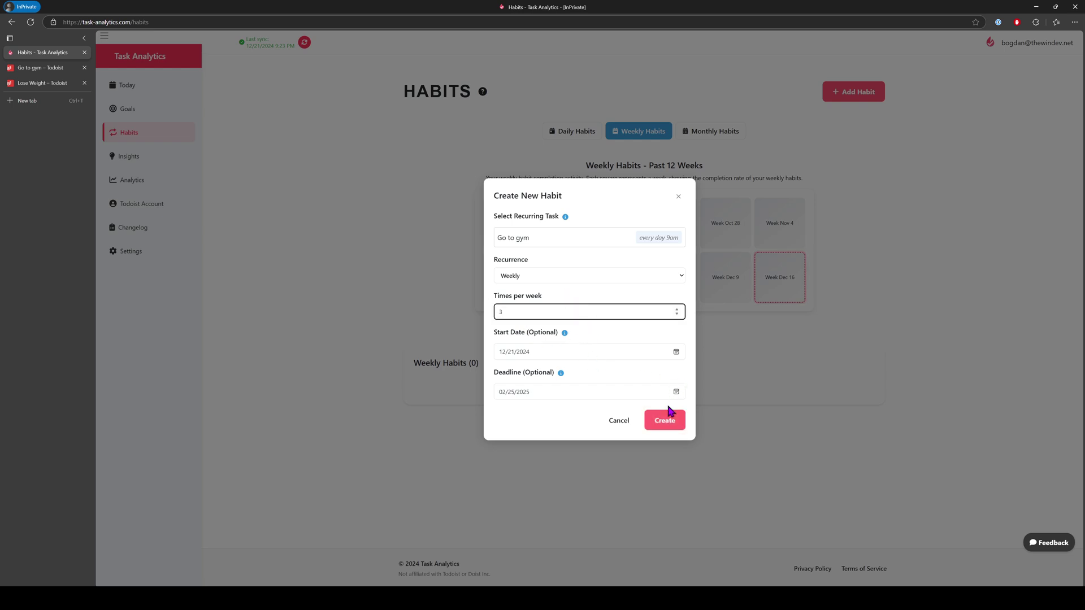
left_click(662, 420)
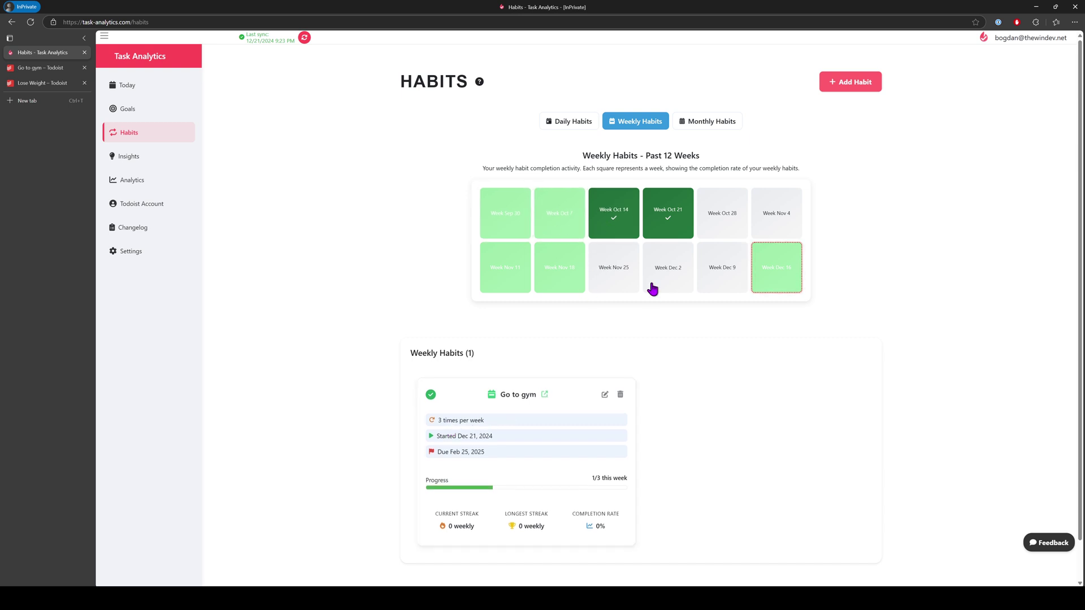
Step: In Monthly Habits, create a Go to gym habit (not Publish app) recurring monthly, once per month
left_click(736, 122)
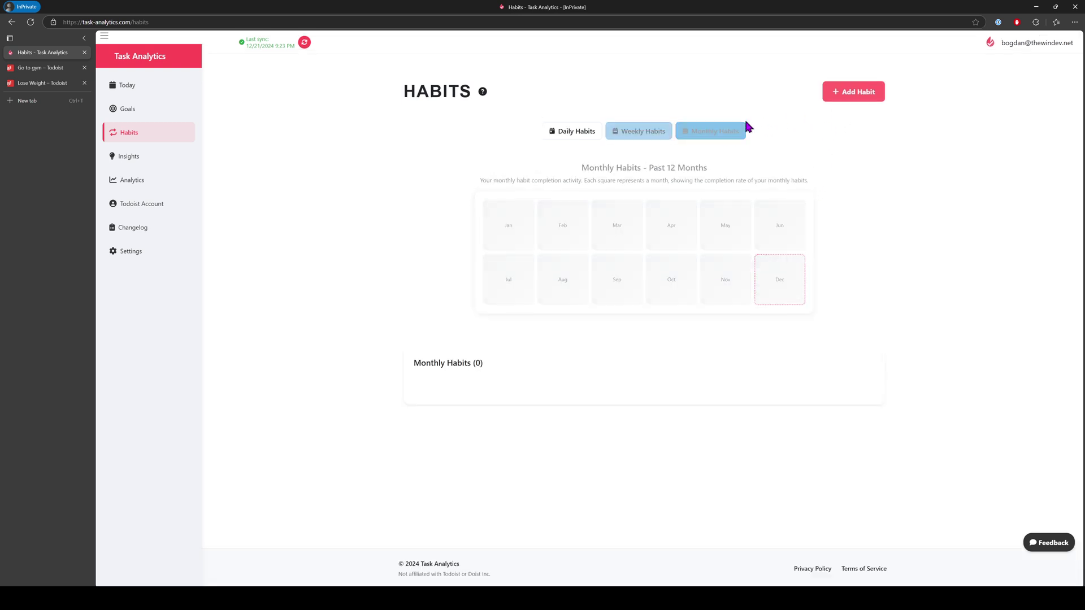
left_click(846, 85)
left_click(524, 261)
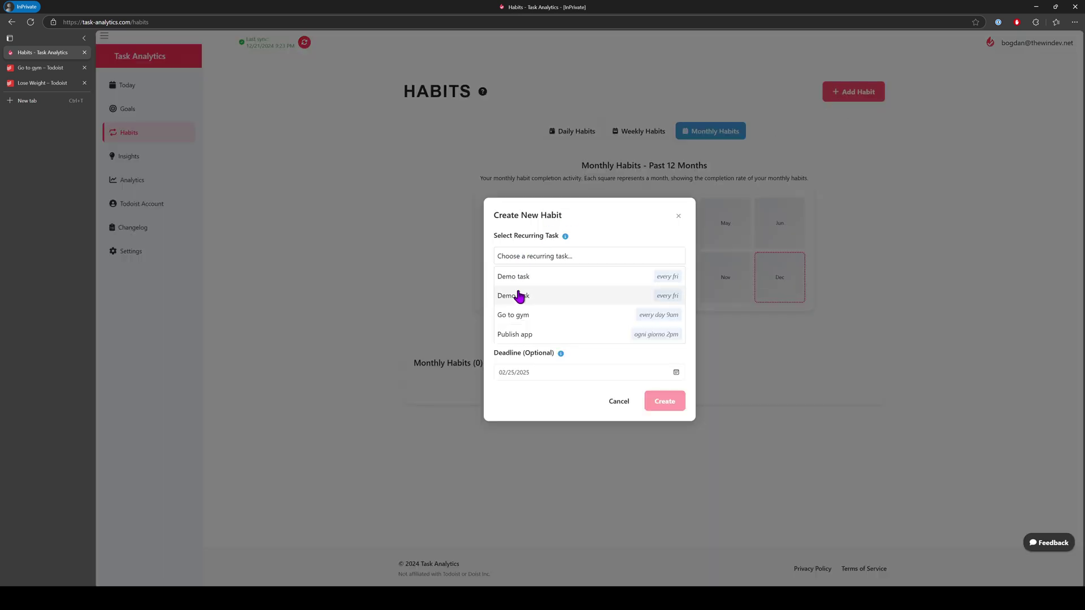
left_click(529, 332)
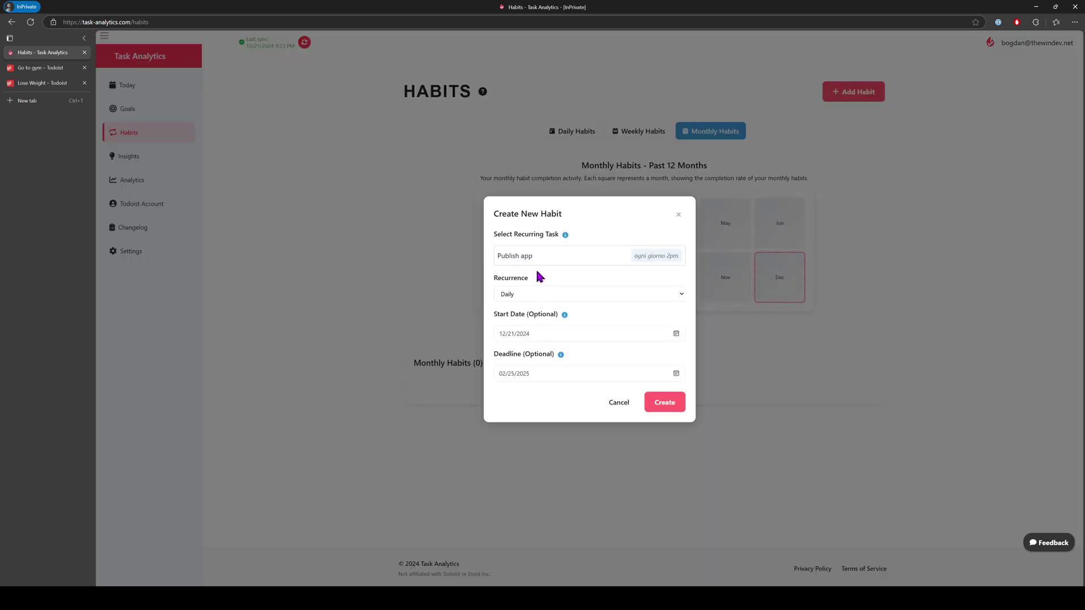
left_click(537, 260)
left_click(525, 315)
left_click(532, 291)
left_click(528, 329)
left_click(520, 311)
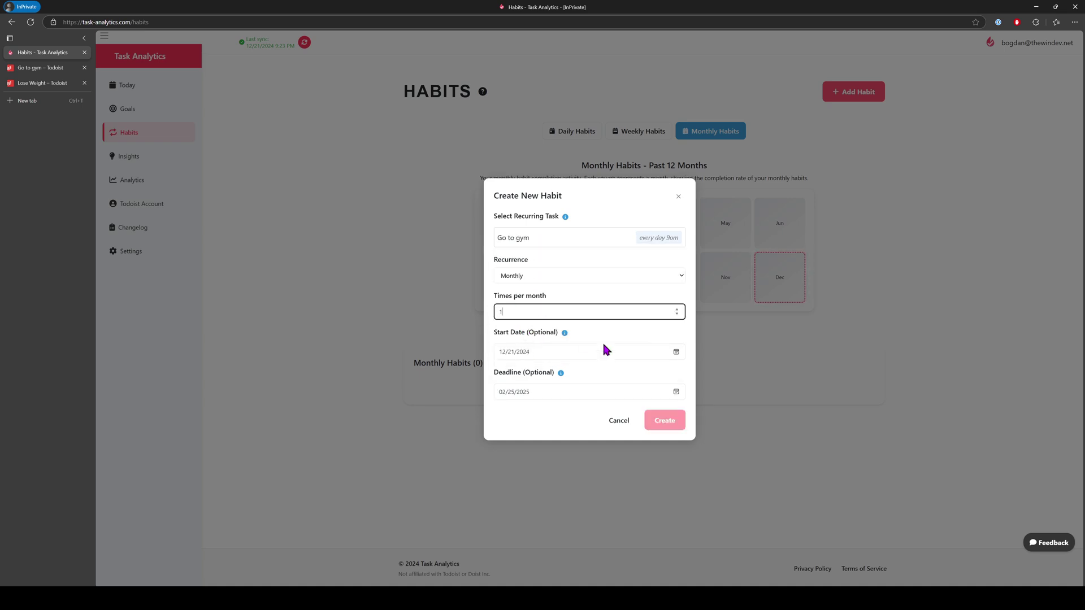
left_click(665, 420)
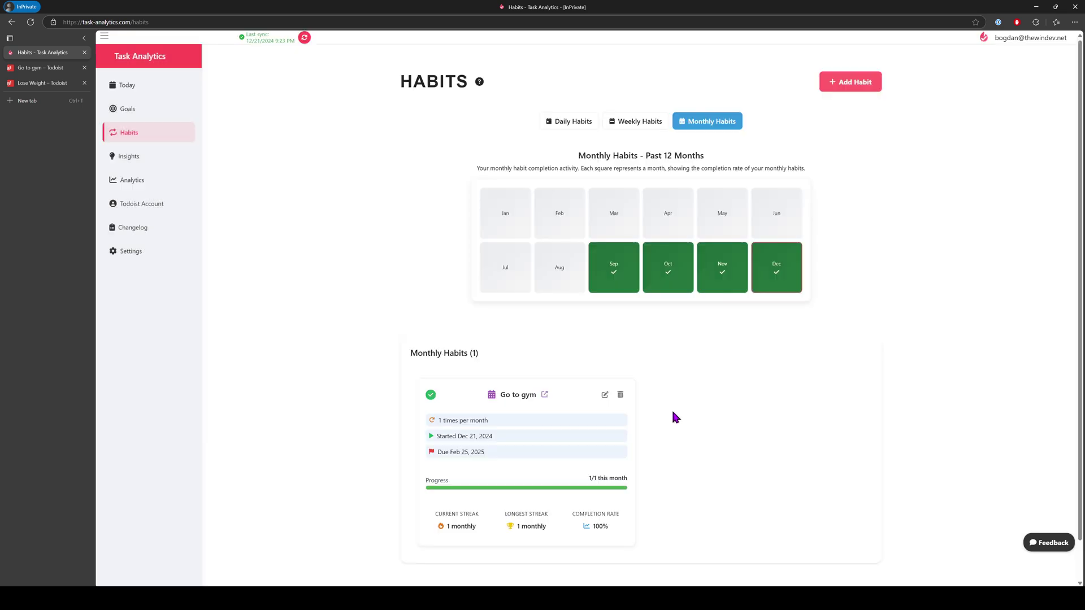